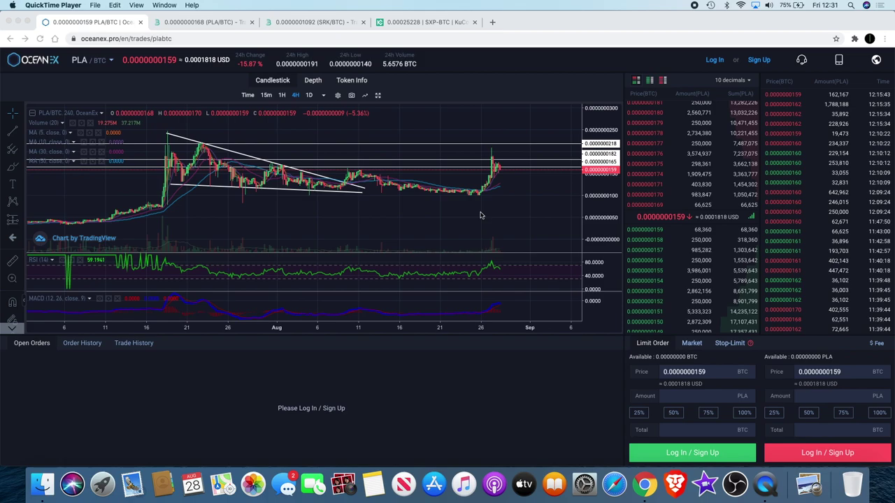
Examine the PLA/BTC 4H candlestick chart from June to late August against the converging trendlines and horizontal price levels
{"action": "scroll", "coordinate": [480, 215], "scroll_direction": "down", "scroll_amount": 5}
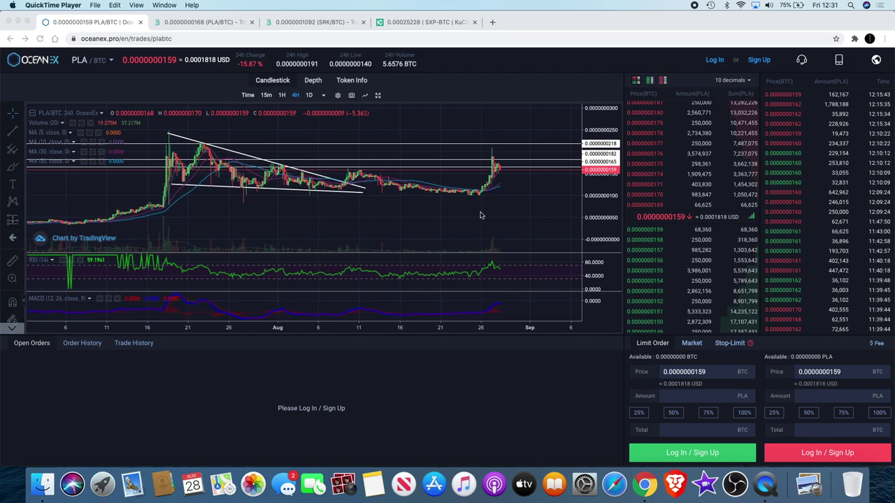
{"action": "scroll", "coordinate": [481, 215], "scroll_direction": "up", "scroll_amount": 5}
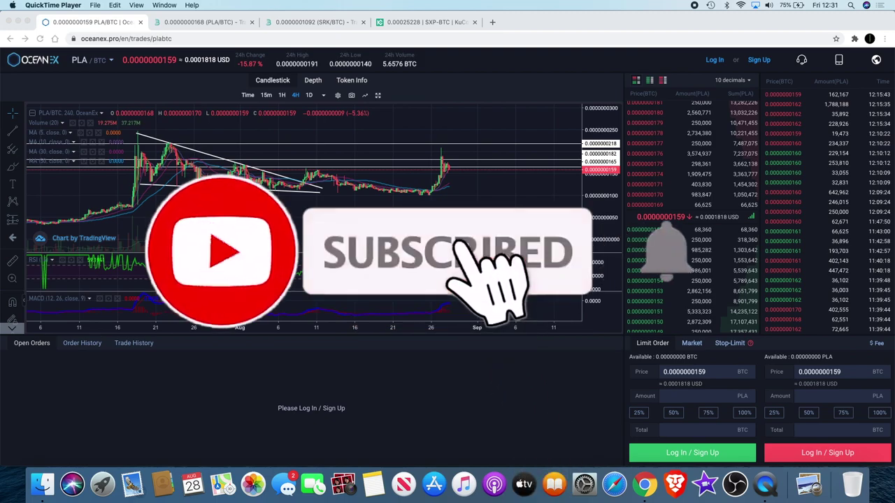
{"action": "scroll", "coordinate": [480, 216], "scroll_direction": "down", "scroll_amount": 2}
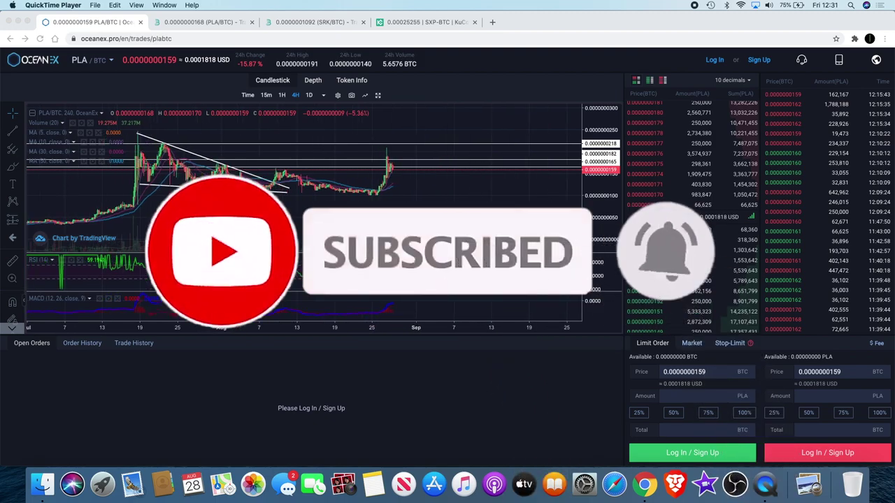
{"action": "scroll", "coordinate": [481, 215], "scroll_direction": "down", "scroll_amount": 3}
{"action": "scroll", "coordinate": [480, 215], "scroll_direction": "right", "scroll_amount": 2}
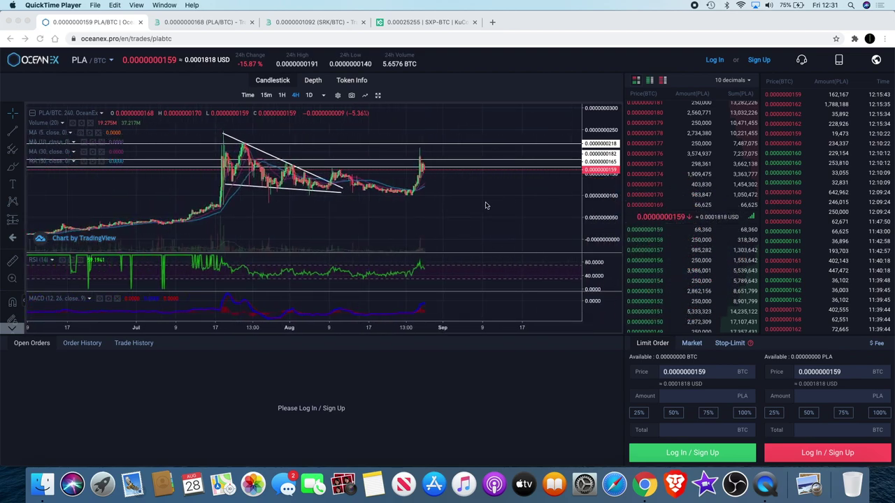
{"action": "scroll", "coordinate": [487, 204], "scroll_direction": "up", "scroll_amount": 3}
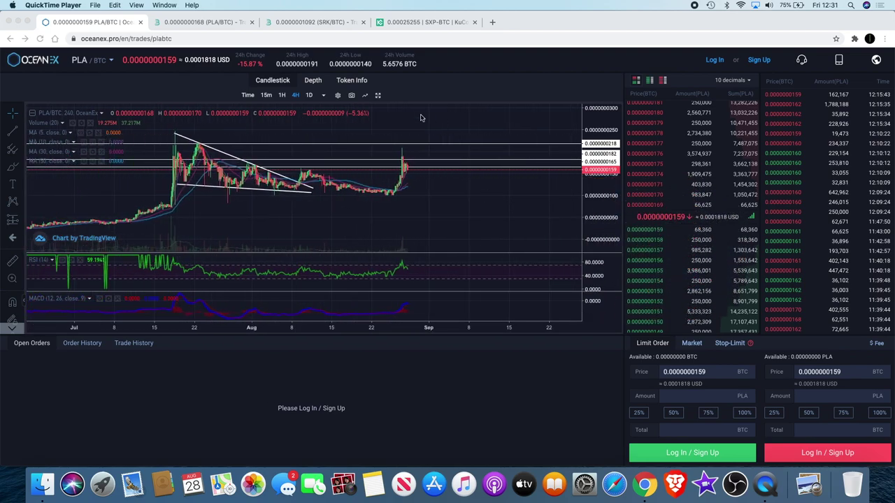
{"action": "scroll", "coordinate": [378, 200], "scroll_direction": "right", "scroll_amount": 5}
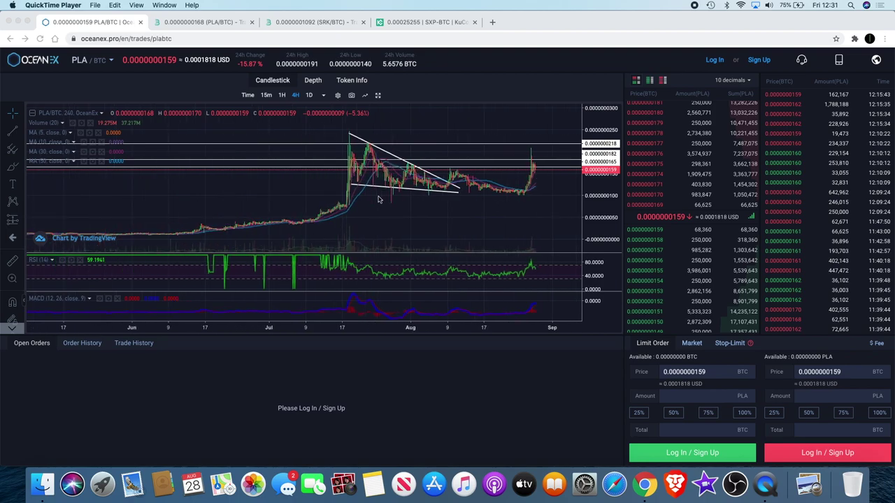
{"action": "scroll", "coordinate": [378, 200], "scroll_direction": "left", "scroll_amount": 5}
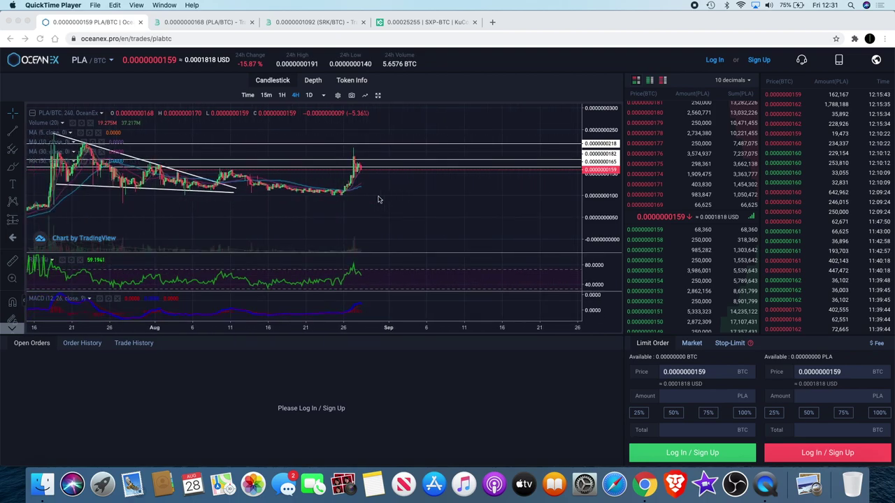
{"action": "scroll", "coordinate": [378, 200], "scroll_direction": "left", "scroll_amount": 5}
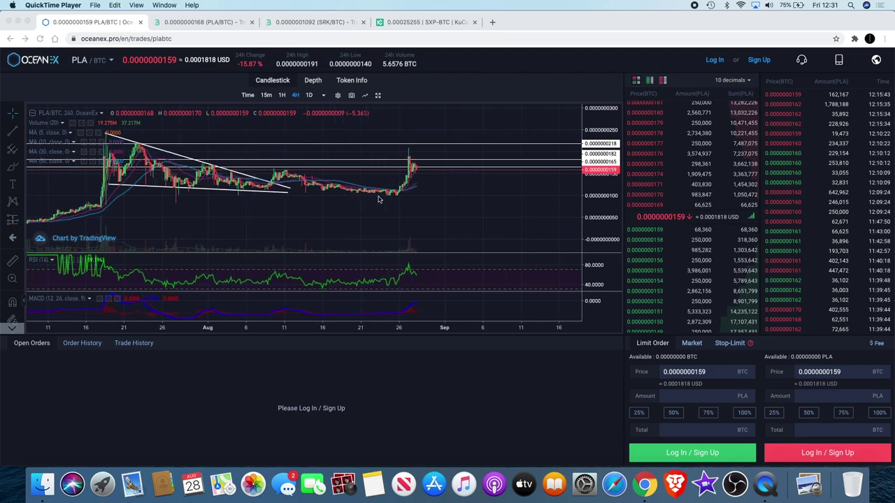
{"action": "scroll", "coordinate": [378, 200], "scroll_direction": "right", "scroll_amount": 5}
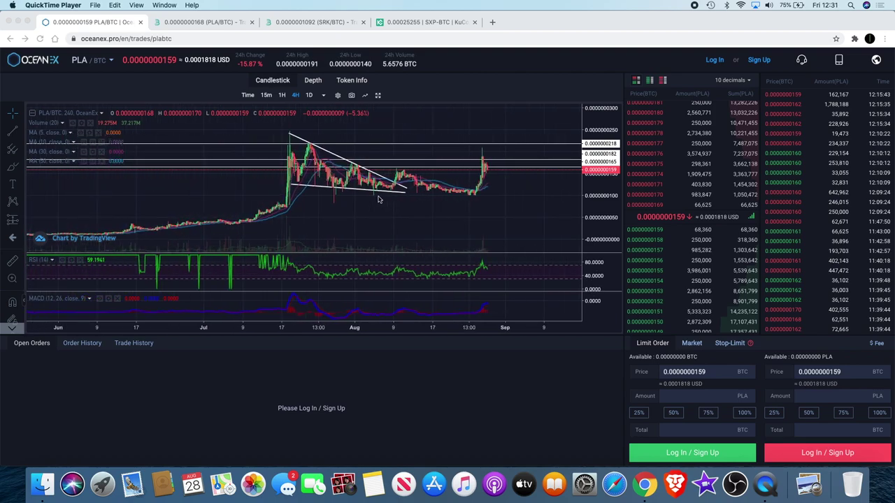
{"action": "scroll", "coordinate": [378, 200], "scroll_direction": "left", "scroll_amount": 5}
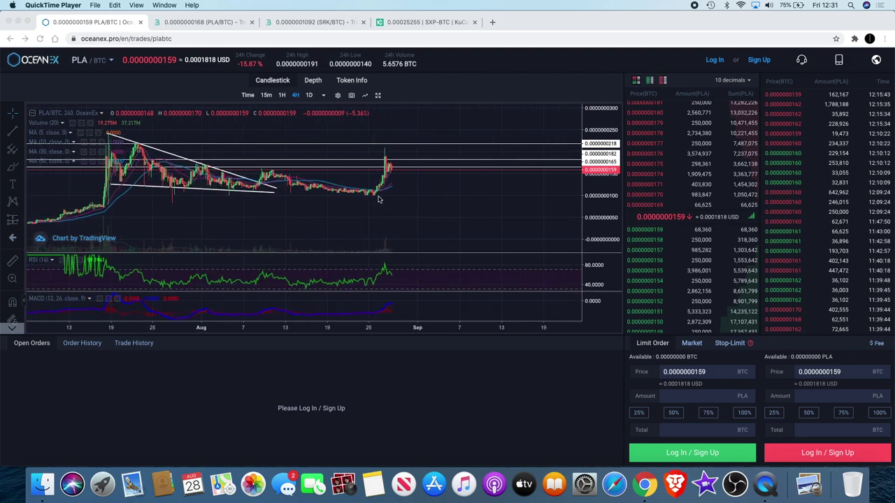
{"action": "scroll", "coordinate": [379, 200], "scroll_direction": "right", "scroll_amount": 3}
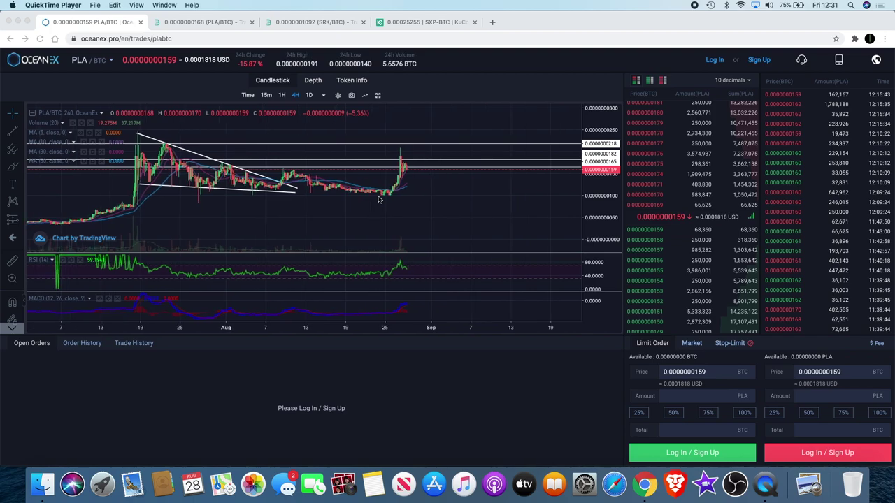
{"action": "scroll", "coordinate": [378, 199], "scroll_direction": "down", "scroll_amount": 5}
{"action": "scroll", "coordinate": [378, 200], "scroll_direction": "up", "scroll_amount": 5}
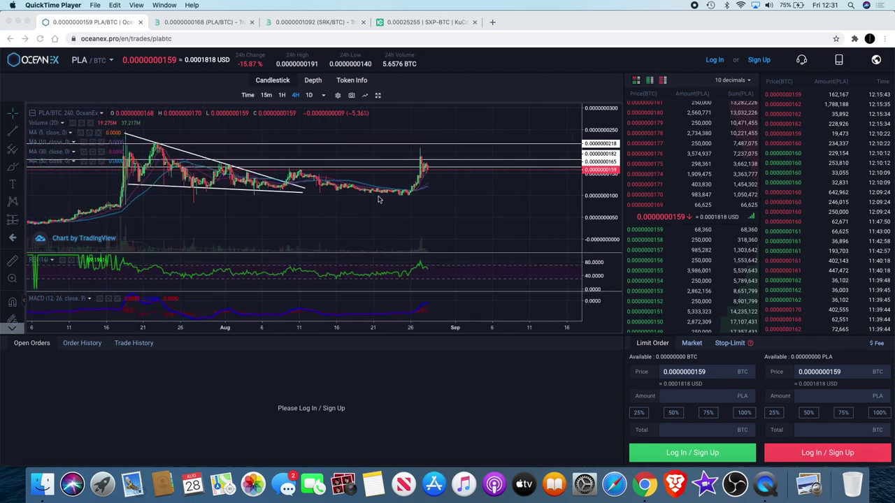
{"action": "scroll", "coordinate": [378, 200], "scroll_direction": "left", "scroll_amount": 5}
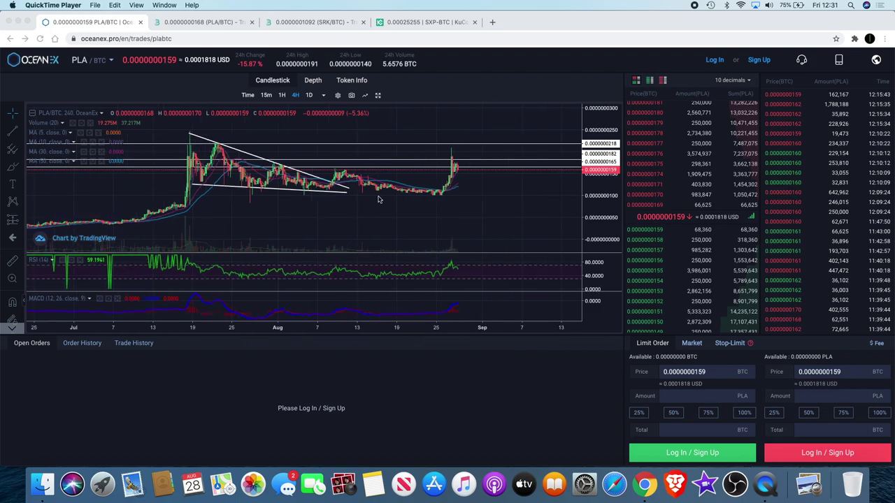
{"action": "scroll", "coordinate": [378, 200], "scroll_direction": "down", "scroll_amount": 2}
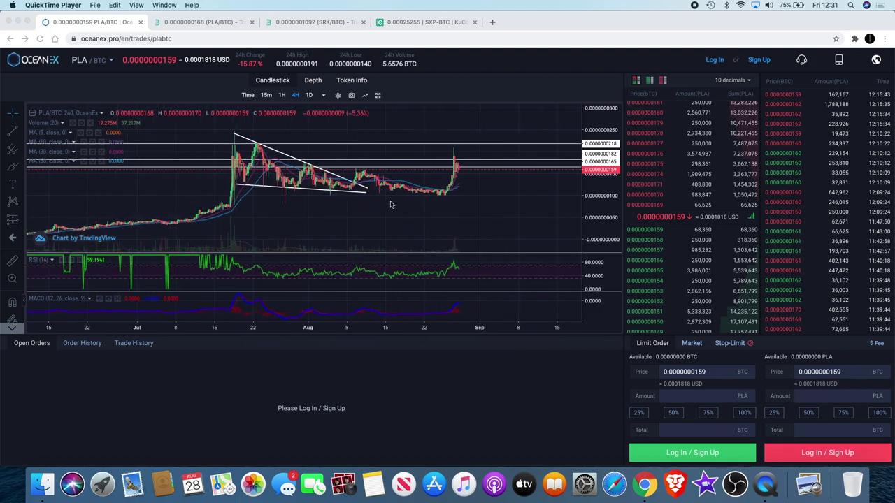
{"action": "scroll", "coordinate": [435, 189], "scroll_direction": "right", "scroll_amount": 3}
{"action": "scroll", "coordinate": [435, 188], "scroll_direction": "left", "scroll_amount": 5}
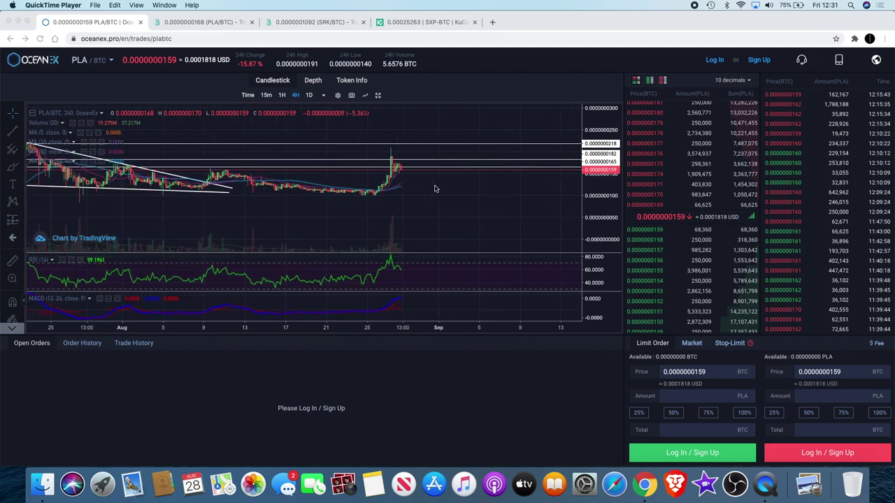
{"action": "scroll", "coordinate": [435, 189], "scroll_direction": "down", "scroll_amount": 2}
{"action": "scroll", "coordinate": [435, 189], "scroll_direction": "up", "scroll_amount": 5}
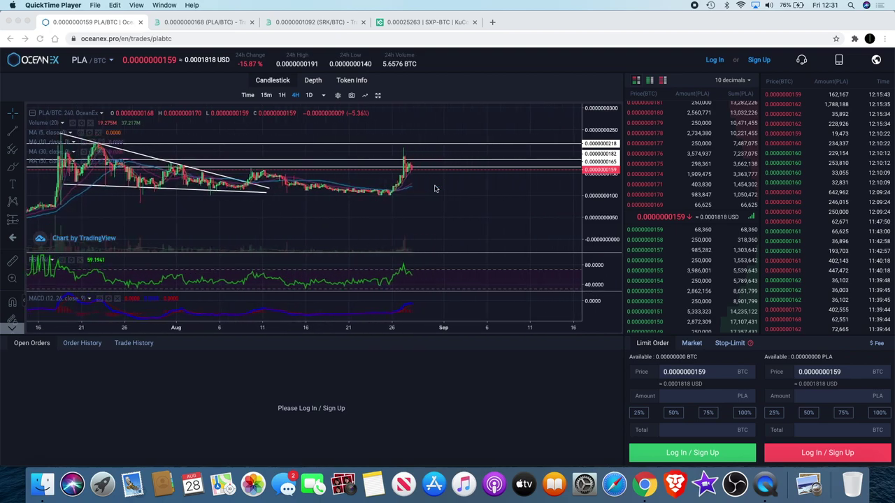
{"action": "scroll", "coordinate": [435, 189], "scroll_direction": "left", "scroll_amount": 2}
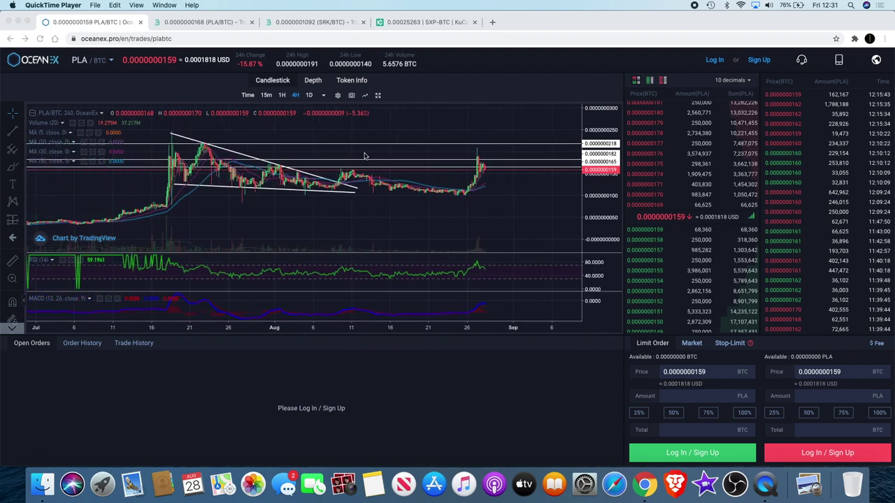
{"action": "scroll", "coordinate": [392, 198], "scroll_direction": "right", "scroll_amount": 3}
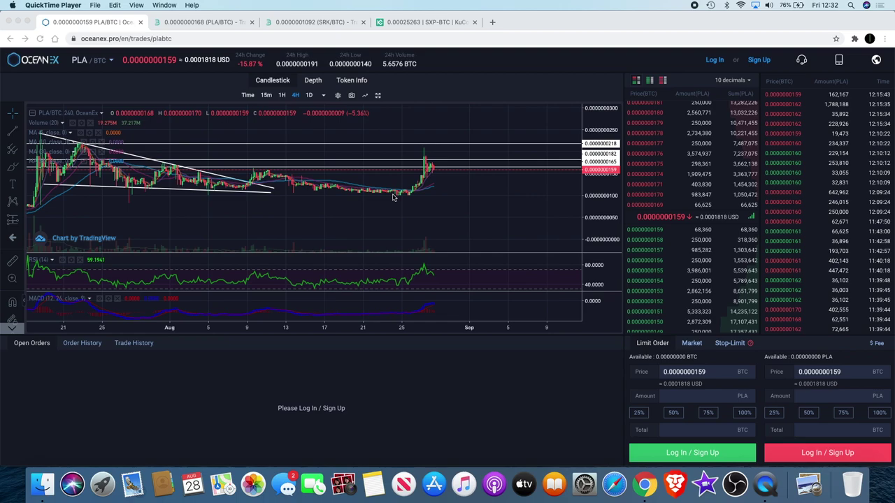
{"action": "scroll", "coordinate": [392, 198], "scroll_direction": "down", "scroll_amount": 2}
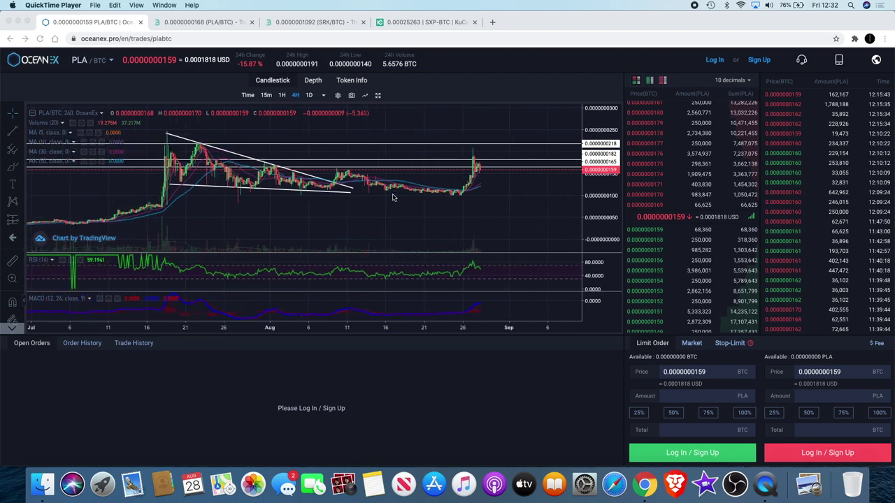
Switch to the BitMart PLA/BTC page and examine the late-August candles and volume on the 4h chart
{"action": "left_click", "coordinate": [218, 21]}
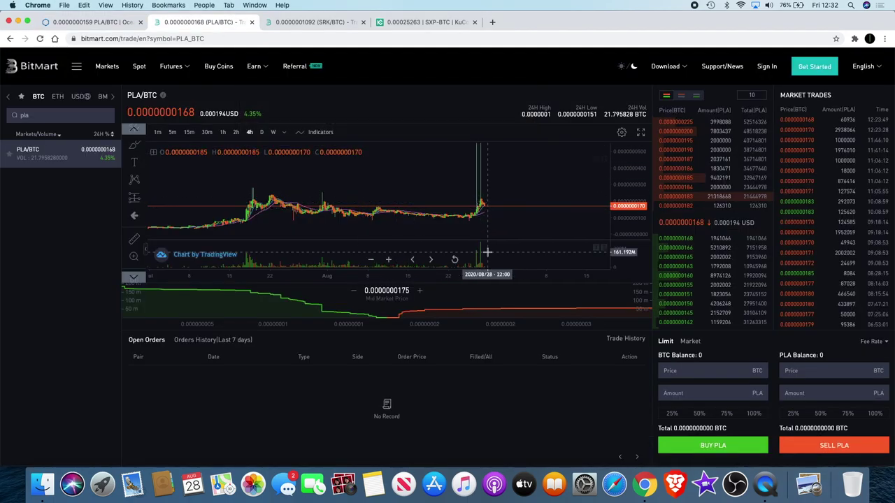
{"action": "scroll", "coordinate": [487, 251], "scroll_direction": "up", "scroll_amount": 3}
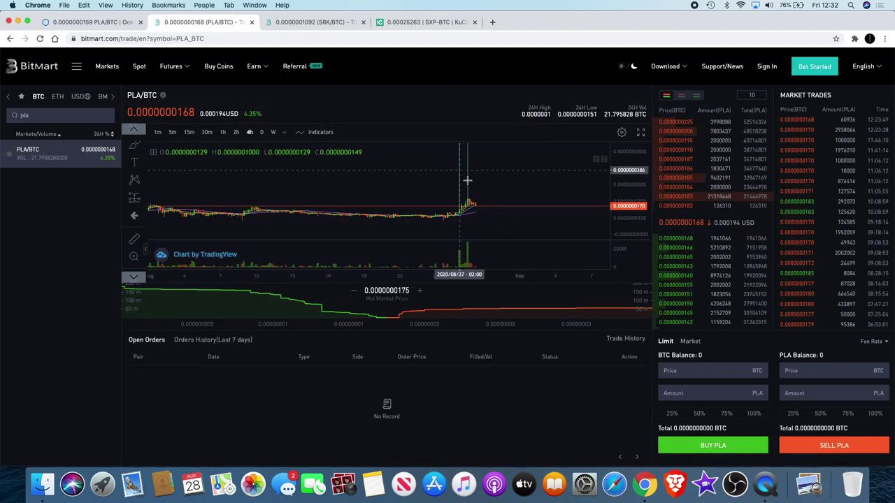
{"action": "scroll", "coordinate": [458, 187], "scroll_direction": "up", "scroll_amount": 2}
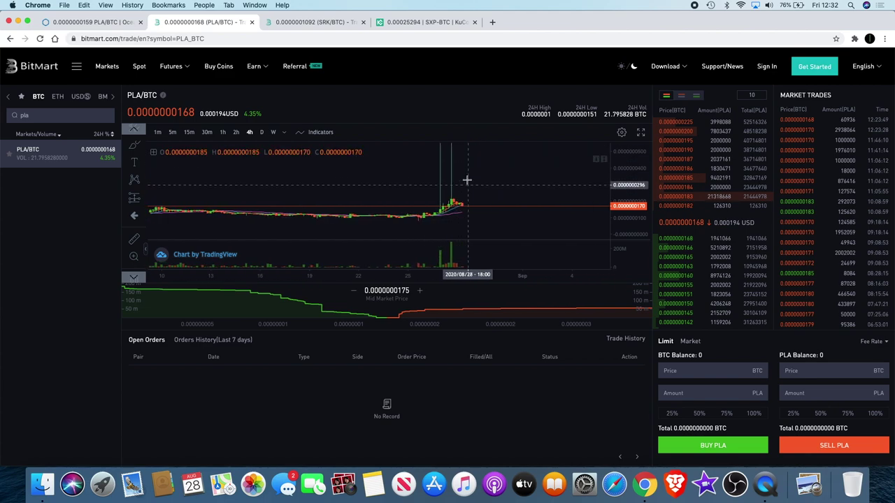
{"action": "scroll", "coordinate": [462, 225], "scroll_direction": "down", "scroll_amount": 2}
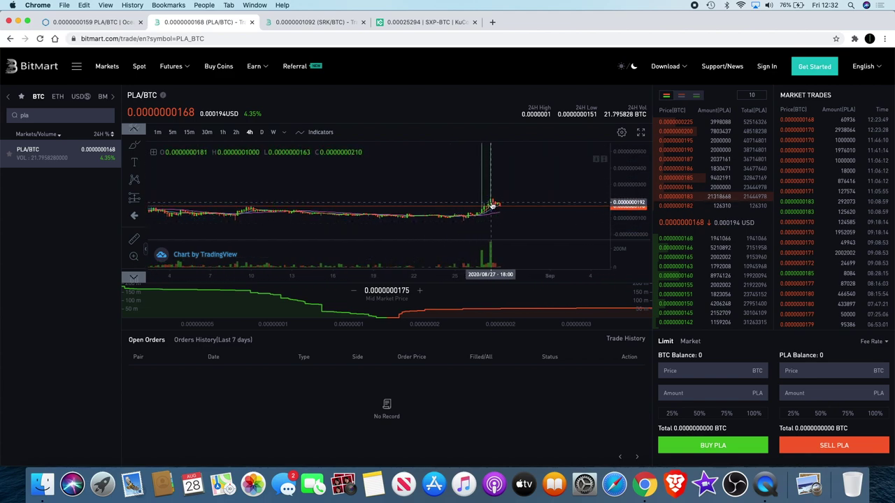
{"action": "scroll", "coordinate": [492, 205], "scroll_direction": "up", "scroll_amount": 2}
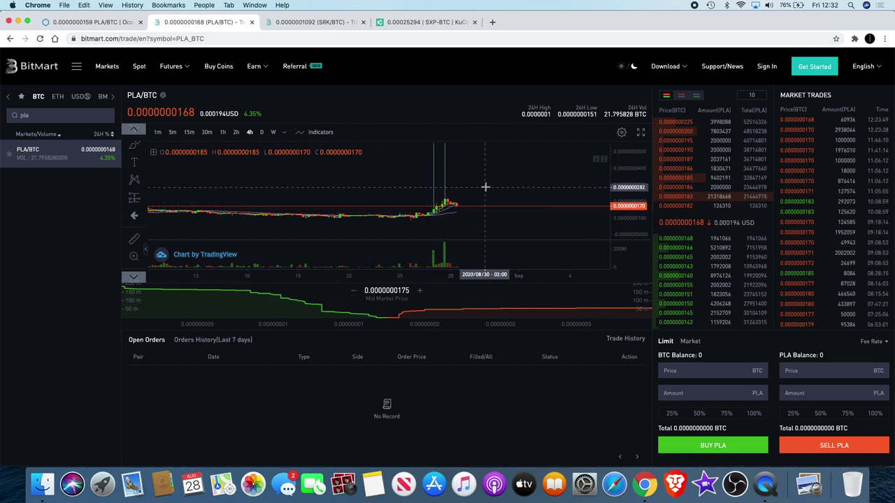
{"action": "scroll", "coordinate": [486, 187], "scroll_direction": "down", "scroll_amount": 1}
{"action": "scroll", "coordinate": [453, 175], "scroll_direction": "up", "scroll_amount": 2}
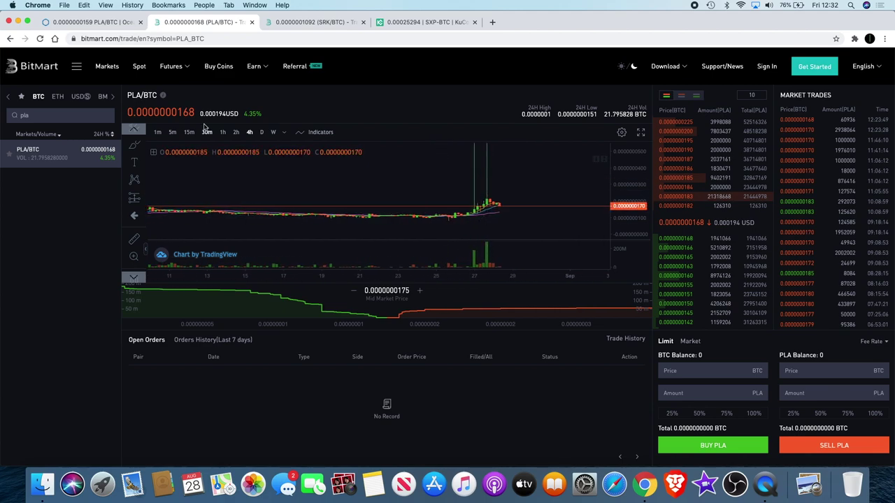
Set the PLA/BTC chart to the 1m interval and inspect the price action around 20:00 on 27 August
{"action": "left_click", "coordinate": [158, 132]}
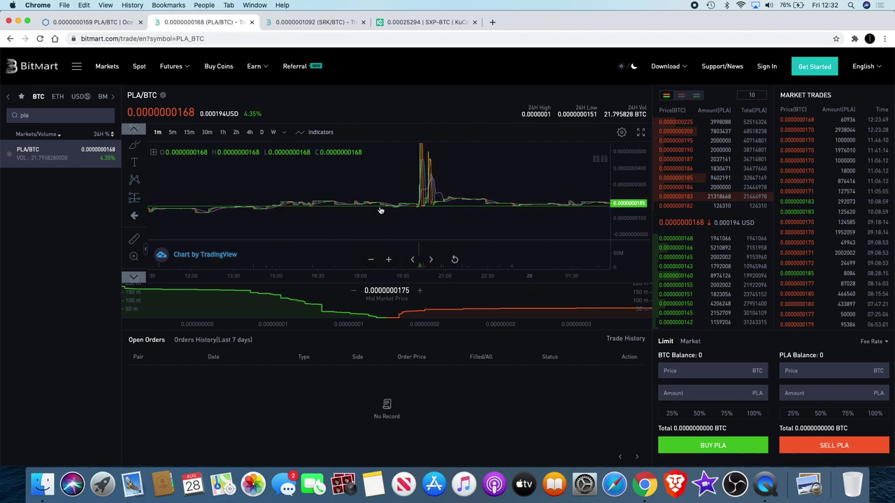
{"action": "scroll", "coordinate": [380, 210], "scroll_direction": "up", "scroll_amount": 2}
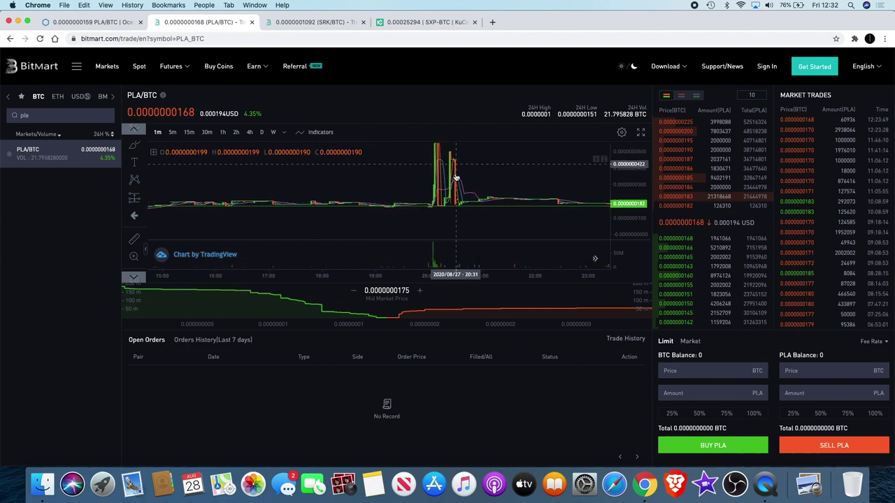
{"action": "scroll", "coordinate": [546, 164], "scroll_direction": "down", "scroll_amount": 2}
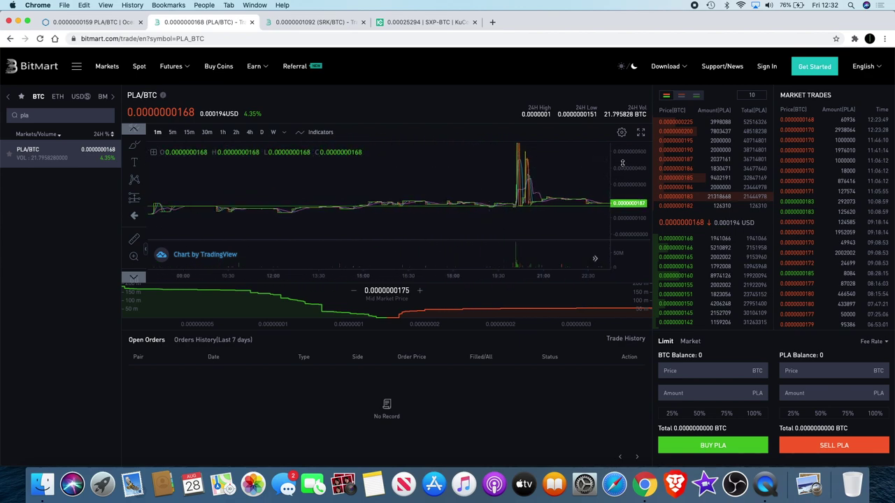
{"action": "scroll", "coordinate": [559, 180], "scroll_direction": "up", "scroll_amount": 3}
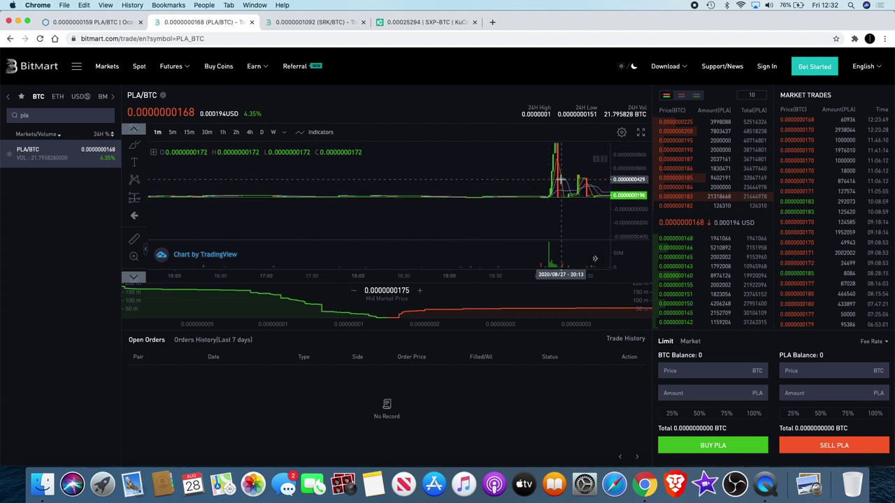
{"action": "scroll", "coordinate": [560, 179], "scroll_direction": "up", "scroll_amount": 2}
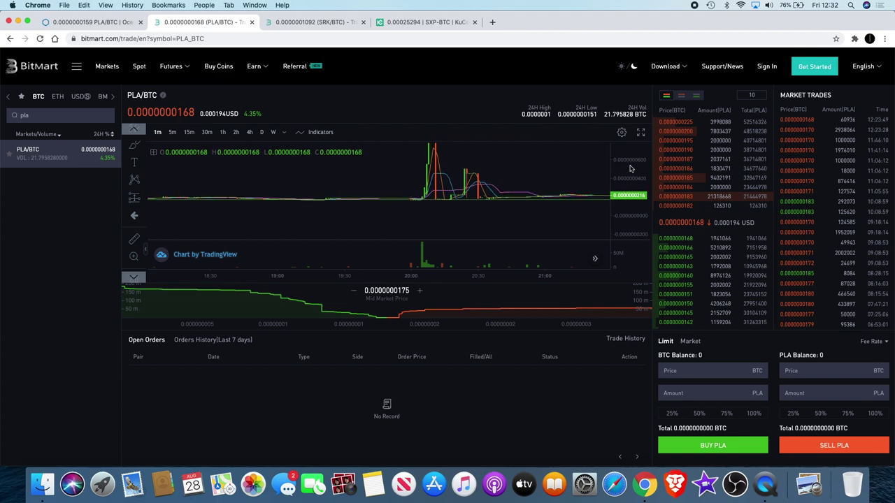
Return the PLA/BTC chart to the 4h interval, compress its price scale and inspect the 27 August candles up close
{"action": "left_click", "coordinate": [249, 132]}
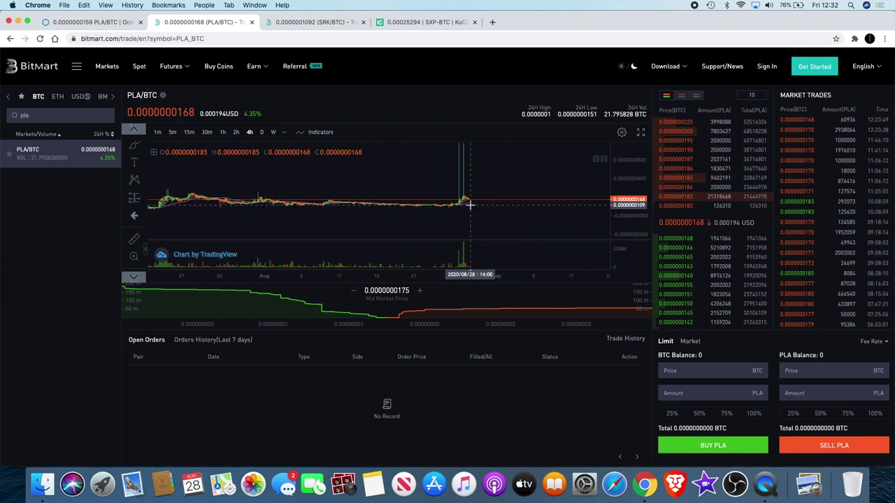
{"action": "scroll", "coordinate": [470, 204], "scroll_direction": "up", "scroll_amount": 3}
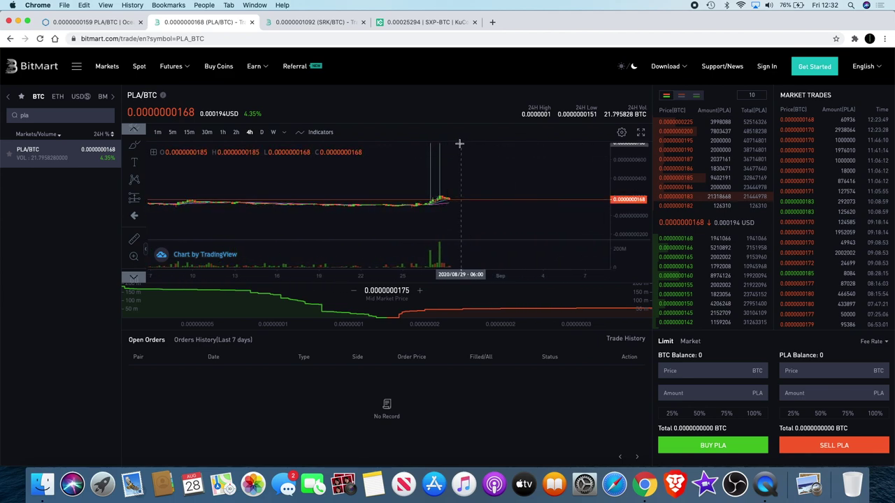
{"action": "left_click_drag", "start_coordinate": [627, 159], "coordinate": [627, 173]}
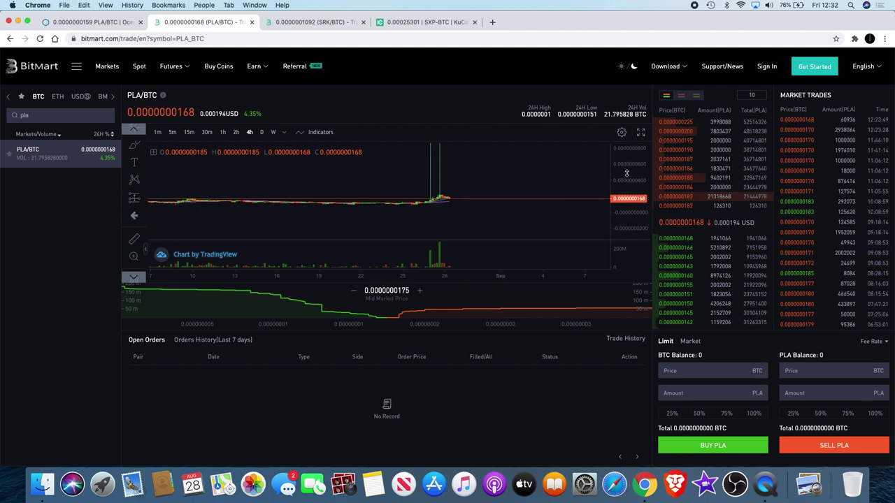
{"action": "scroll", "coordinate": [493, 175], "scroll_direction": "up", "scroll_amount": 3}
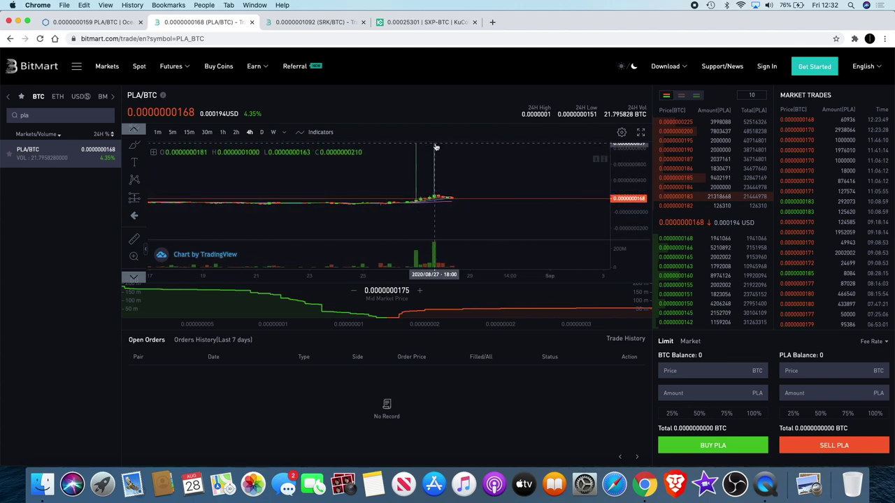
{"action": "scroll", "coordinate": [453, 162], "scroll_direction": "up", "scroll_amount": 2}
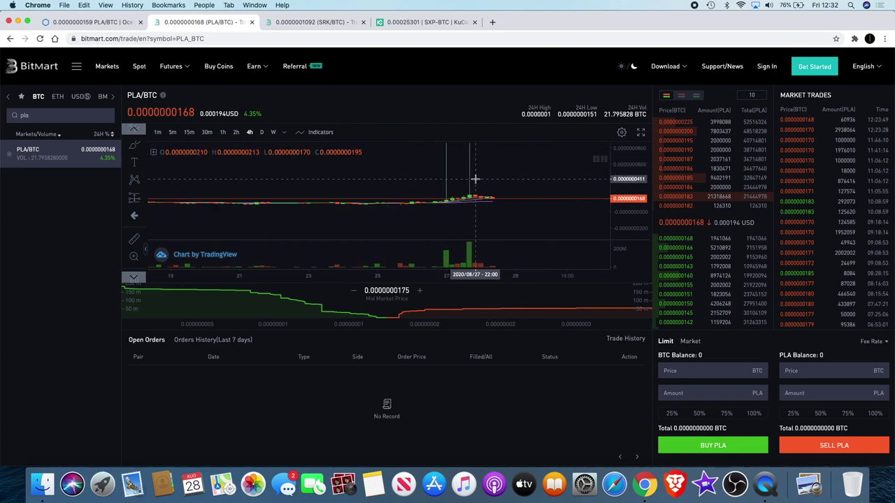
Switch back to the OceanEx PLA/BTC page and view the 4H candles from June to late August
{"action": "scroll", "coordinate": [455, 190], "scroll_direction": "down", "scroll_amount": 1}
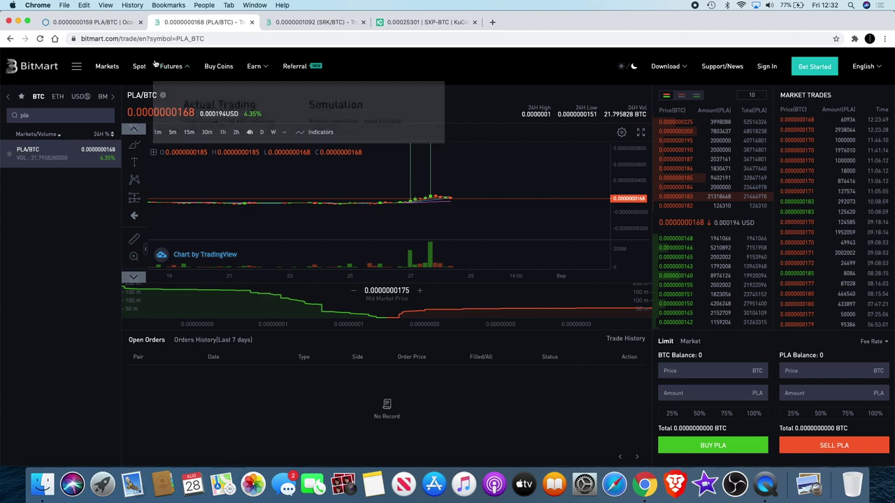
{"action": "mouse_move", "coordinate": [171, 65]}
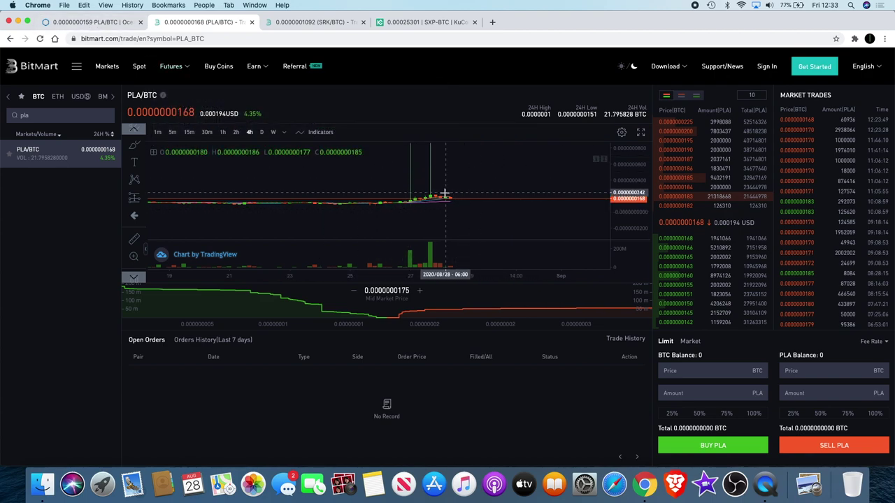
{"action": "left_click", "coordinate": [105, 23]}
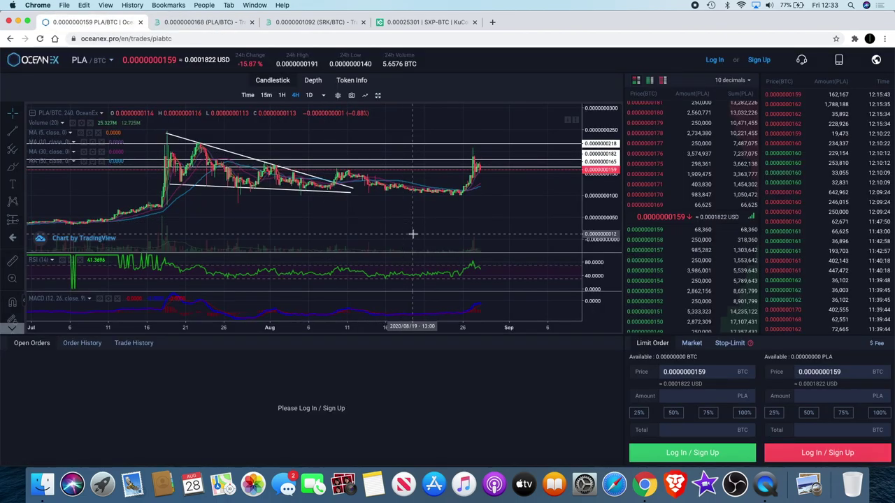
{"action": "scroll", "coordinate": [412, 233], "scroll_direction": "down", "scroll_amount": 5}
{"action": "scroll", "coordinate": [429, 217], "scroll_direction": "right", "scroll_amount": 5}
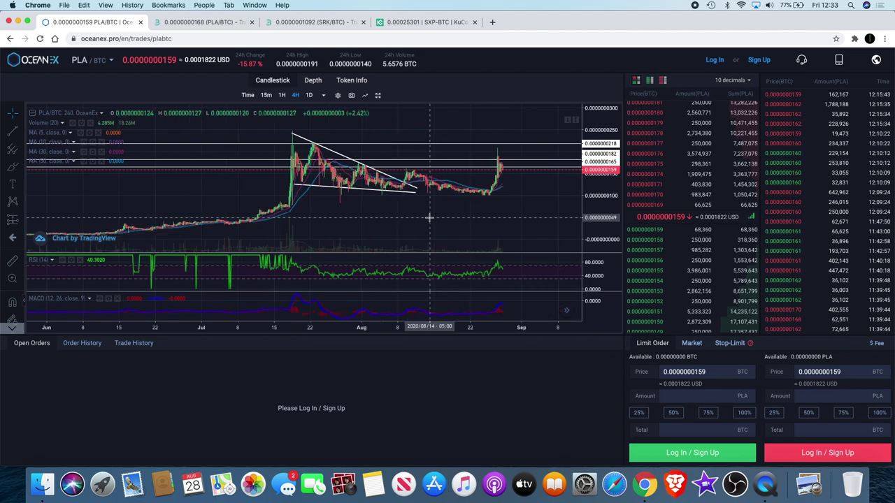
{"action": "scroll", "coordinate": [448, 207], "scroll_direction": "right", "scroll_amount": 3}
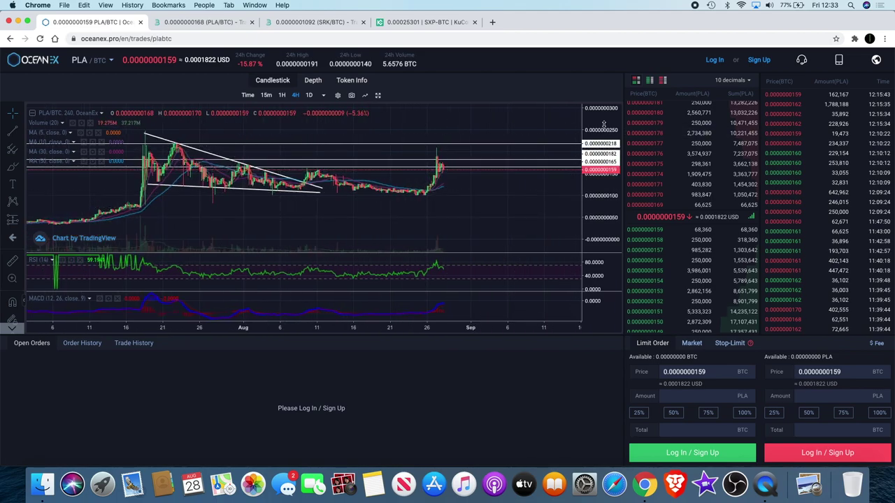
Rescale the PLA/BTC price axis and examine the July and August candles against the converging trendlines
{"action": "left_click_drag", "start_coordinate": [616, 139], "coordinate": [448, 195]}
{"action": "scroll", "coordinate": [448, 195], "scroll_direction": "left", "scroll_amount": 4}
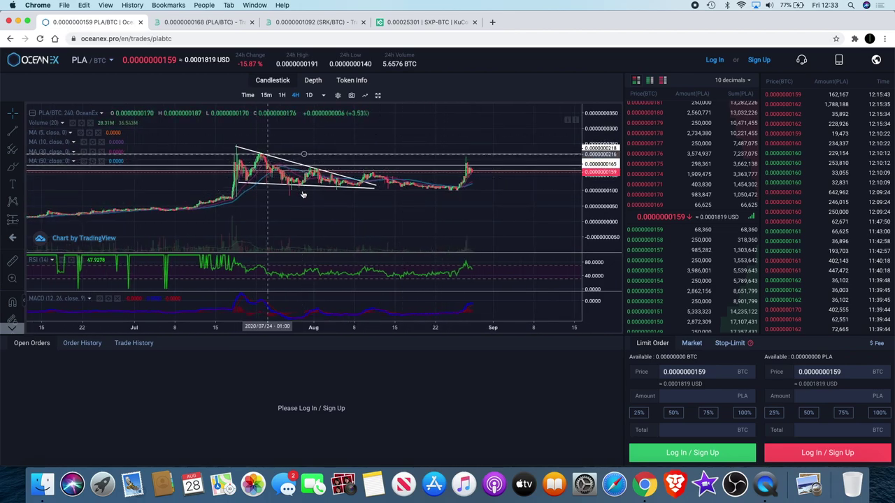
{"action": "scroll", "coordinate": [383, 185], "scroll_direction": "up", "scroll_amount": 2}
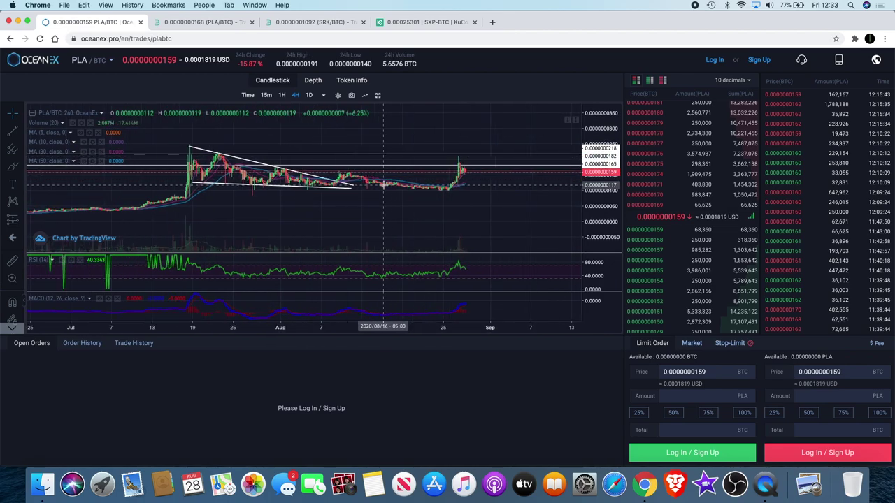
{"action": "scroll", "coordinate": [382, 185], "scroll_direction": "up", "scroll_amount": 2}
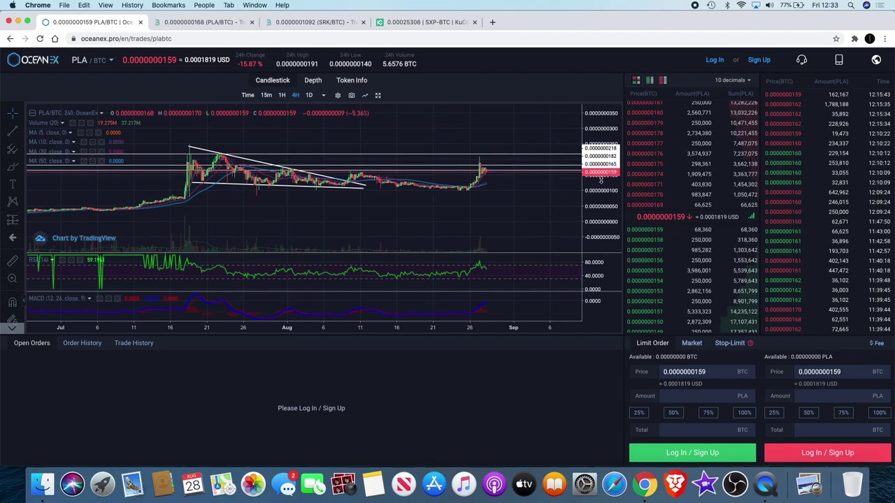
{"action": "scroll", "coordinate": [503, 161], "scroll_direction": "up", "scroll_amount": 2}
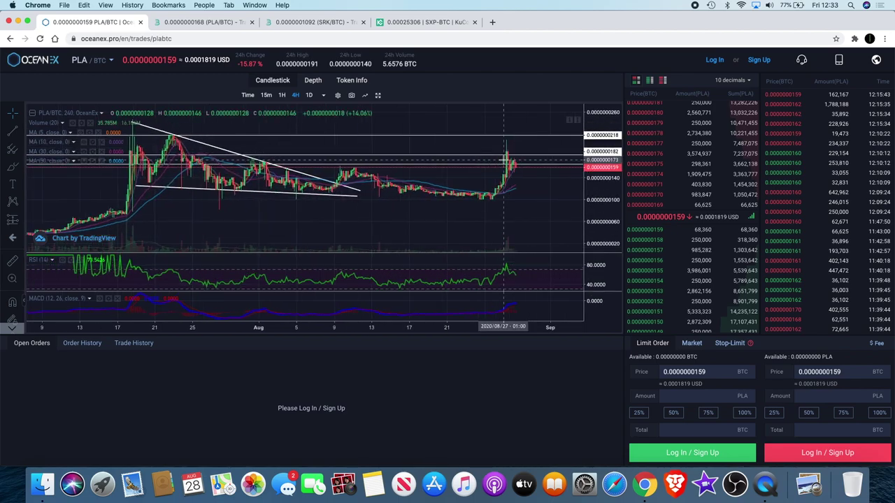
Compare the late-August PLA/BTC rise with the mid-July spike and the horizontal levels at 0.0000000165, 0.0000000182 and 0.0000000218
{"action": "scroll", "coordinate": [504, 160], "scroll_direction": "up", "scroll_amount": 3}
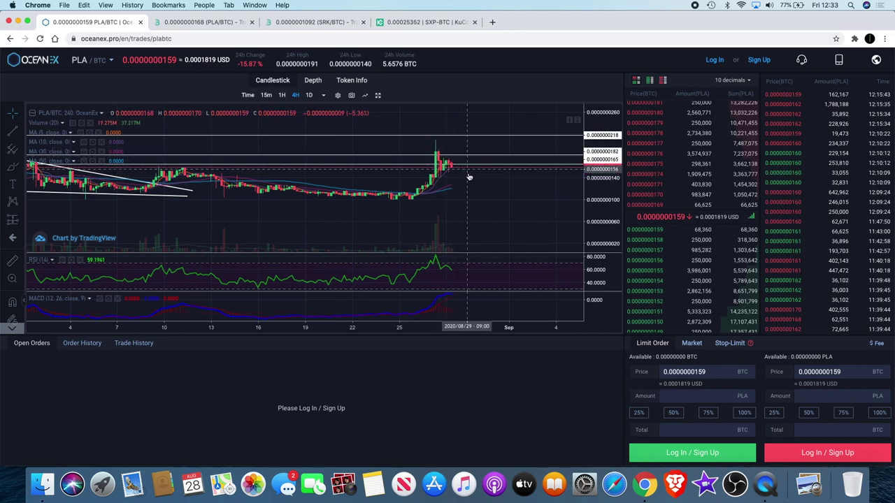
{"action": "scroll", "coordinate": [501, 186], "scroll_direction": "down", "scroll_amount": 5}
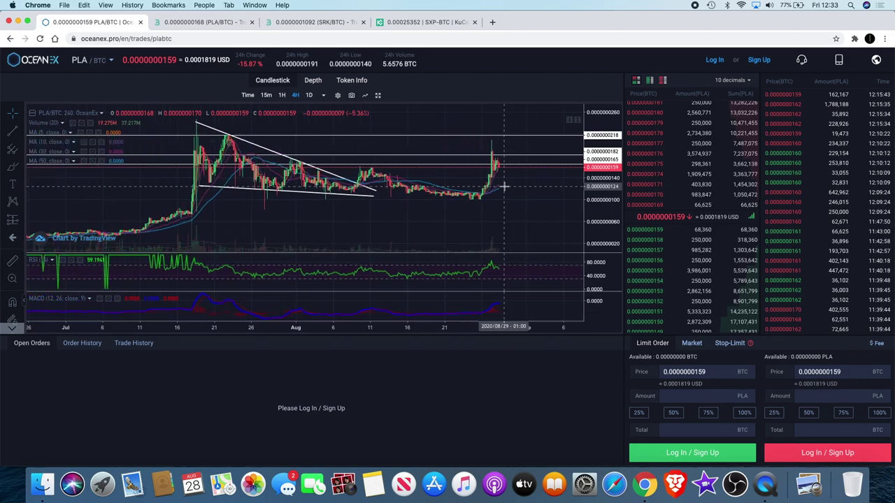
{"action": "scroll", "coordinate": [503, 186], "scroll_direction": "down", "scroll_amount": 5}
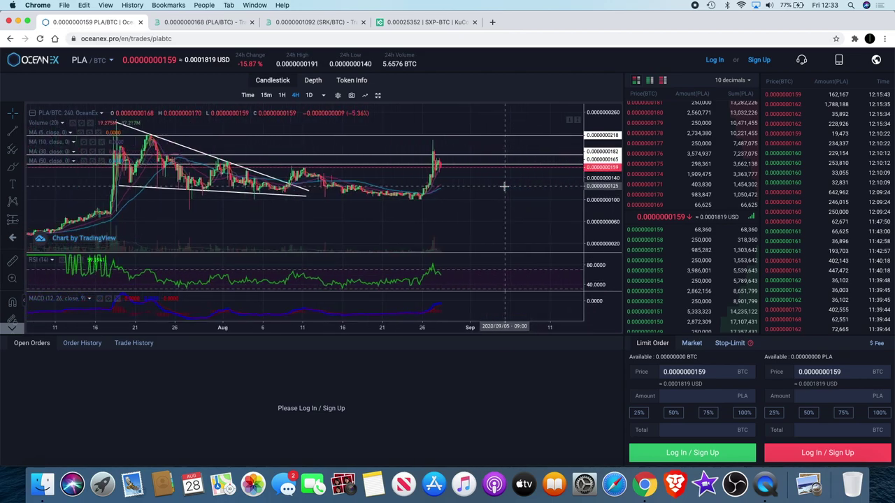
{"action": "scroll", "coordinate": [503, 186], "scroll_direction": "up", "scroll_amount": 2}
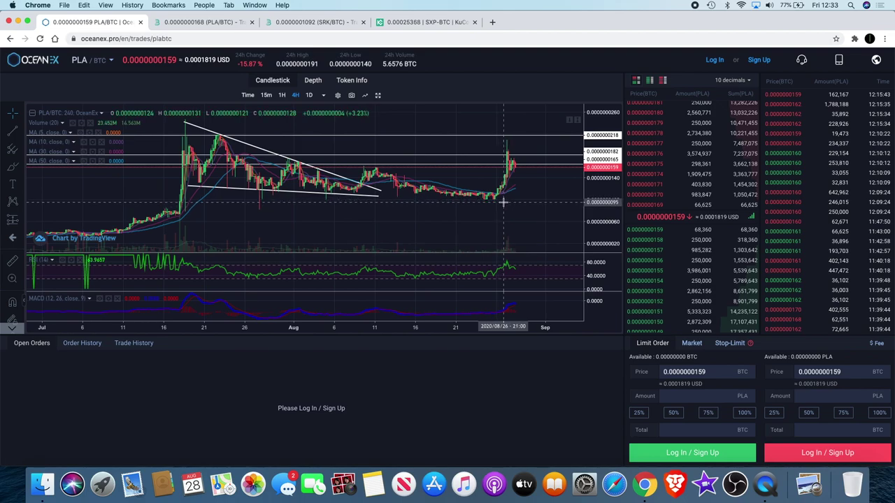
{"action": "scroll", "coordinate": [503, 202], "scroll_direction": "down", "scroll_amount": 3}
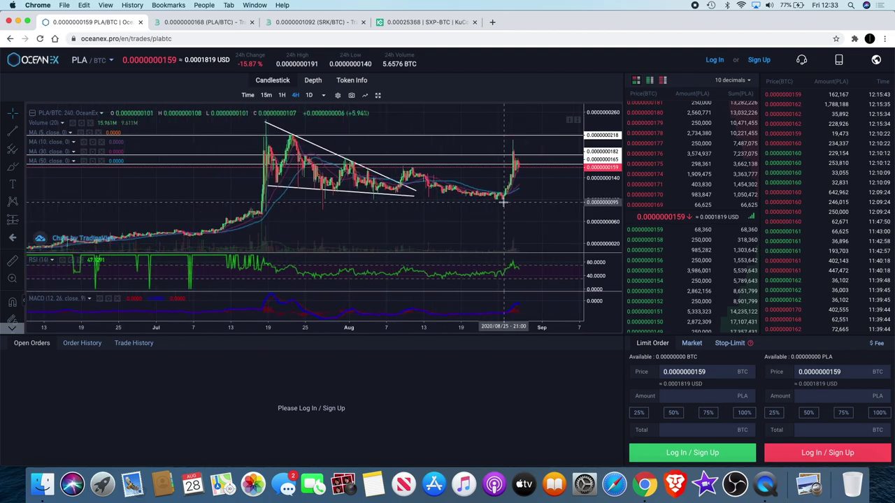
{"action": "scroll", "coordinate": [503, 202], "scroll_direction": "up", "scroll_amount": 3}
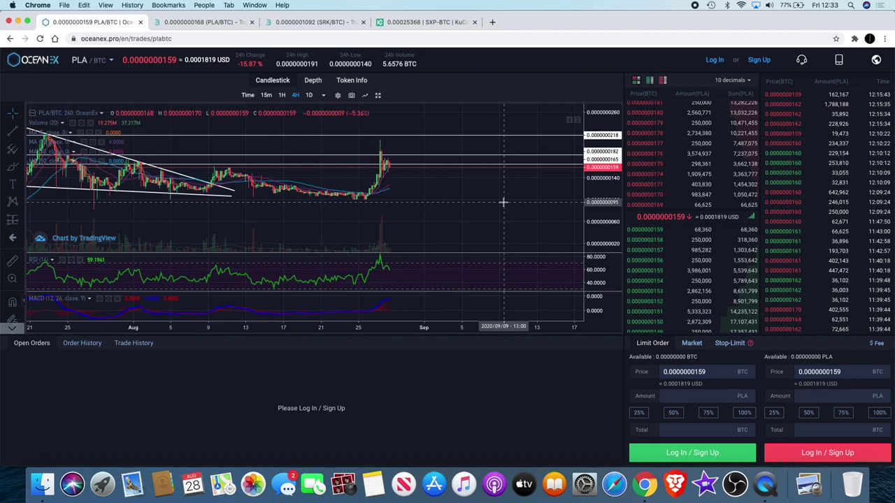
{"action": "scroll", "coordinate": [504, 202], "scroll_direction": "down", "scroll_amount": 2}
{"action": "scroll", "coordinate": [503, 202], "scroll_direction": "down", "scroll_amount": 2}
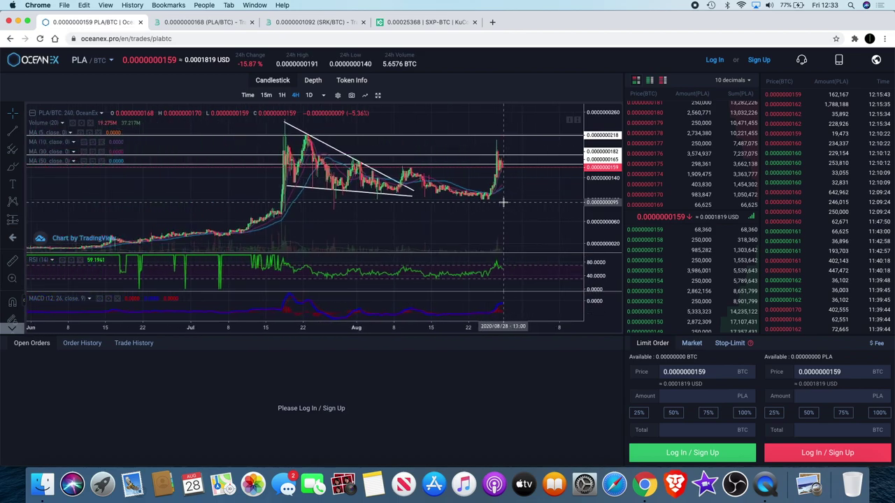
{"action": "scroll", "coordinate": [504, 202], "scroll_direction": "up", "scroll_amount": 3}
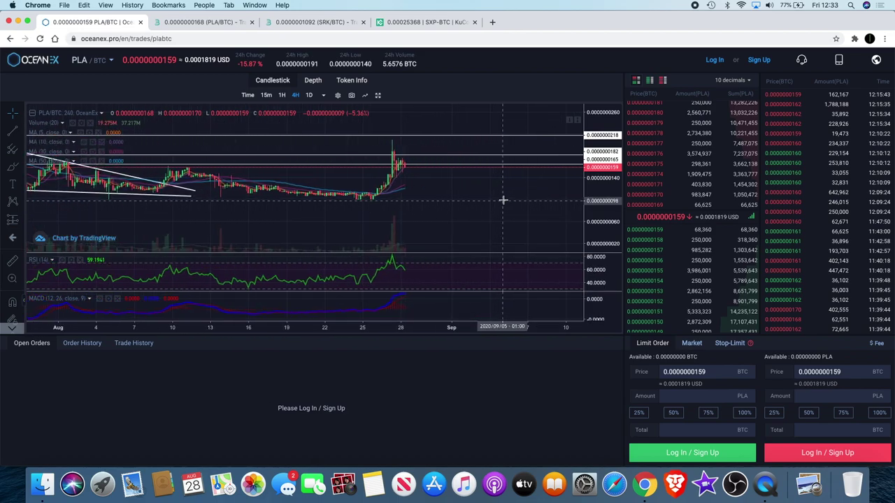
{"action": "scroll", "coordinate": [503, 201], "scroll_direction": "down", "scroll_amount": 2}
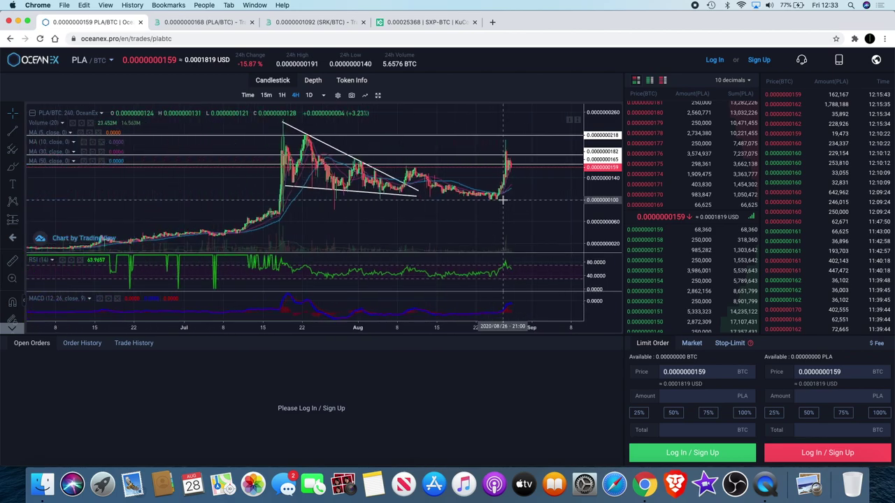
{"action": "scroll", "coordinate": [502, 201], "scroll_direction": "up", "scroll_amount": 1}
{"action": "scroll", "coordinate": [503, 200], "scroll_direction": "up", "scroll_amount": 4}
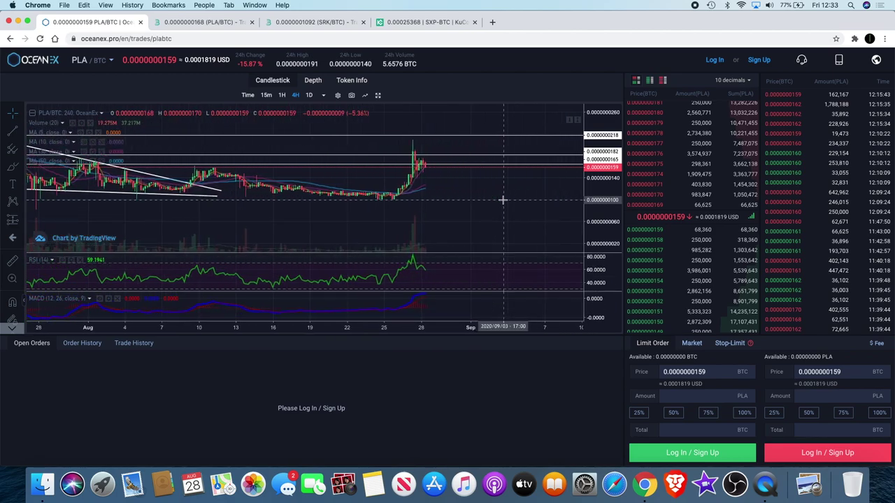
{"action": "scroll", "coordinate": [462, 174], "scroll_direction": "down", "scroll_amount": 5}
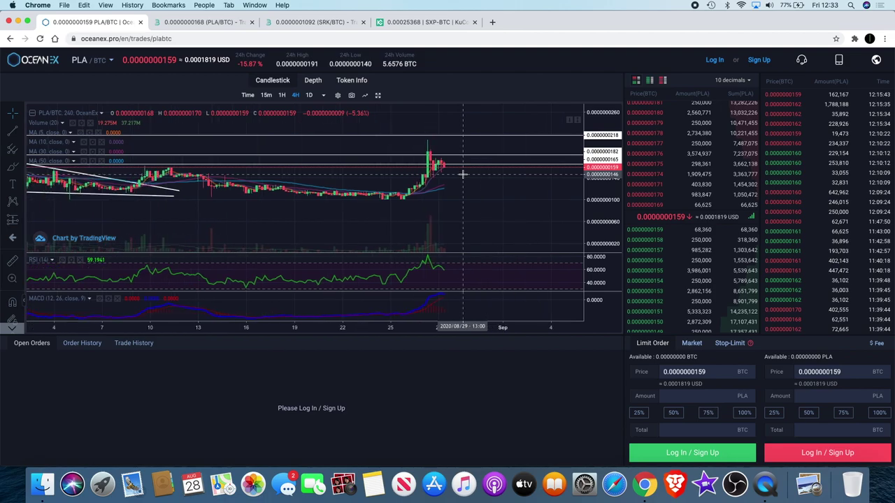
{"action": "scroll", "coordinate": [462, 174], "scroll_direction": "down", "scroll_amount": 2}
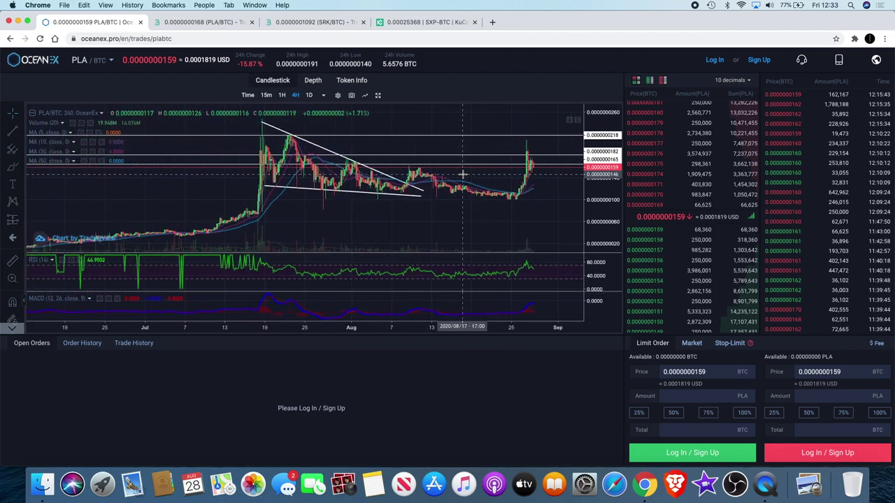
{"action": "scroll", "coordinate": [489, 160], "scroll_direction": "up", "scroll_amount": 3}
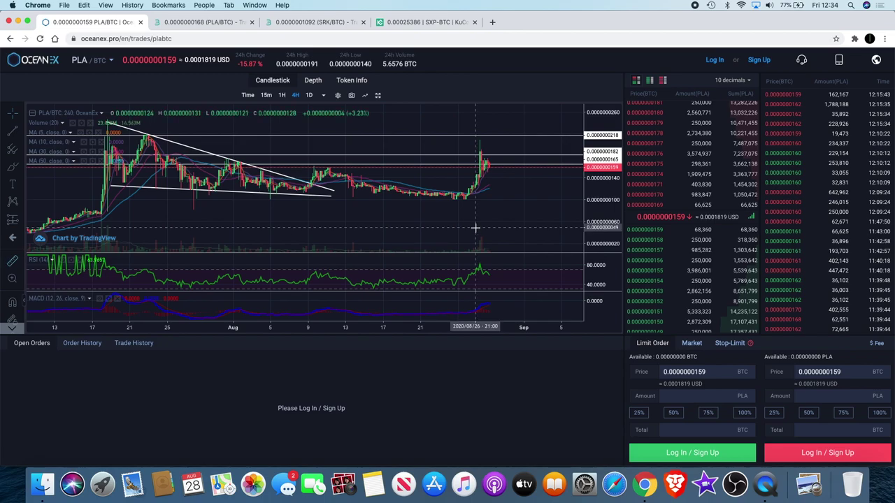
Review the longer PLA/BTC price history from April through August, including the run-up before the July peak
{"action": "left_click_drag", "start_coordinate": [475, 201], "coordinate": [530, 179]}
{"action": "scroll", "coordinate": [530, 180], "scroll_direction": "down", "scroll_amount": 5}
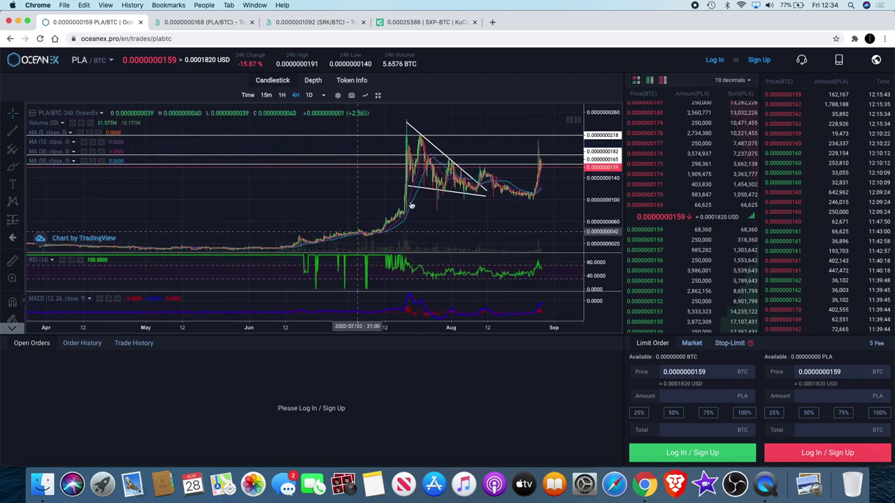
{"action": "scroll", "coordinate": [411, 161], "scroll_direction": "up", "scroll_amount": 5}
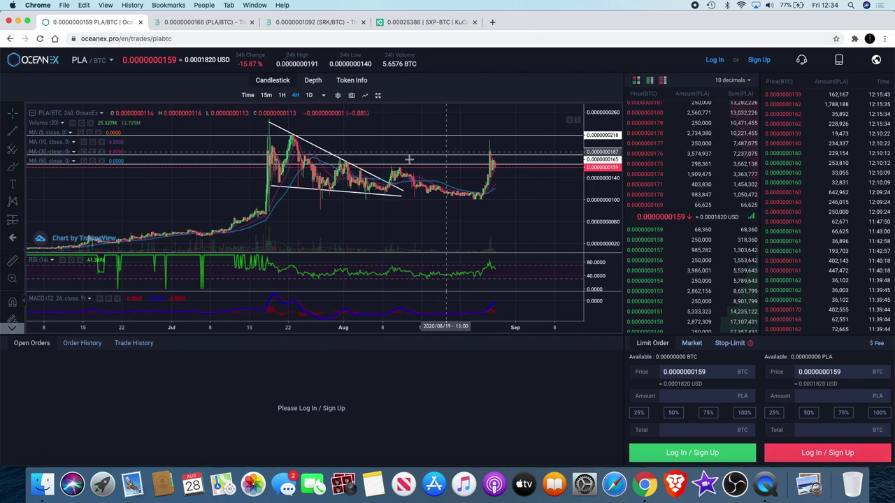
{"action": "scroll", "coordinate": [448, 180], "scroll_direction": "down", "scroll_amount": 2}
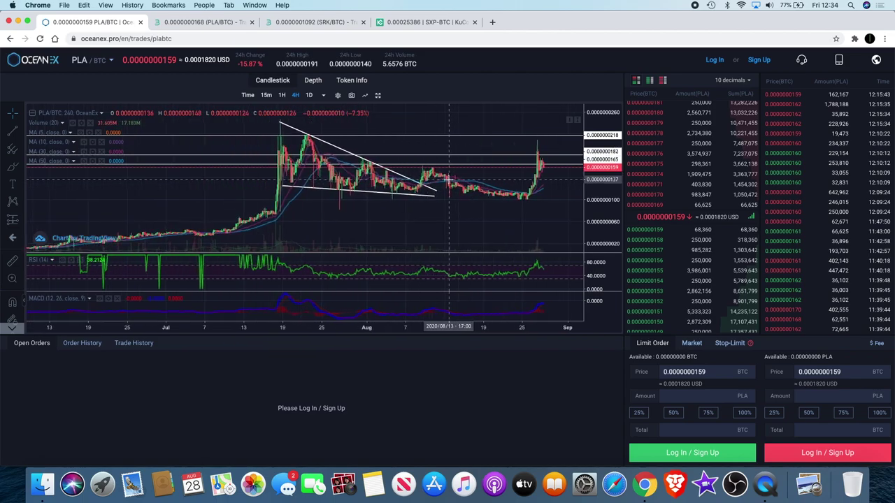
Inspect the latest PLA/BTC candles around the 0.0000000165 and 0.0000000182 levels, within the wider trend since May
{"action": "scroll", "coordinate": [448, 180], "scroll_direction": "right", "scroll_amount": 5}
{"action": "scroll", "coordinate": [463, 195], "scroll_direction": "right", "scroll_amount": 5}
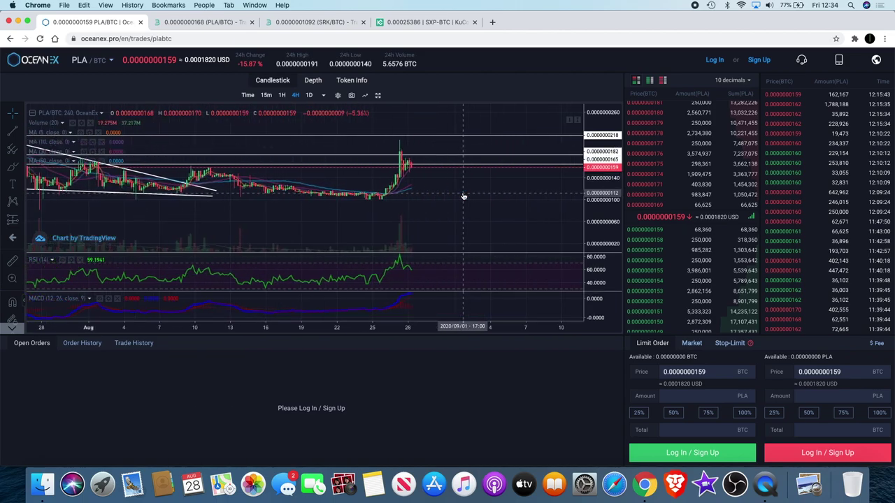
{"action": "scroll", "coordinate": [463, 196], "scroll_direction": "down", "scroll_amount": 2}
{"action": "scroll", "coordinate": [410, 188], "scroll_direction": "down", "scroll_amount": 3}
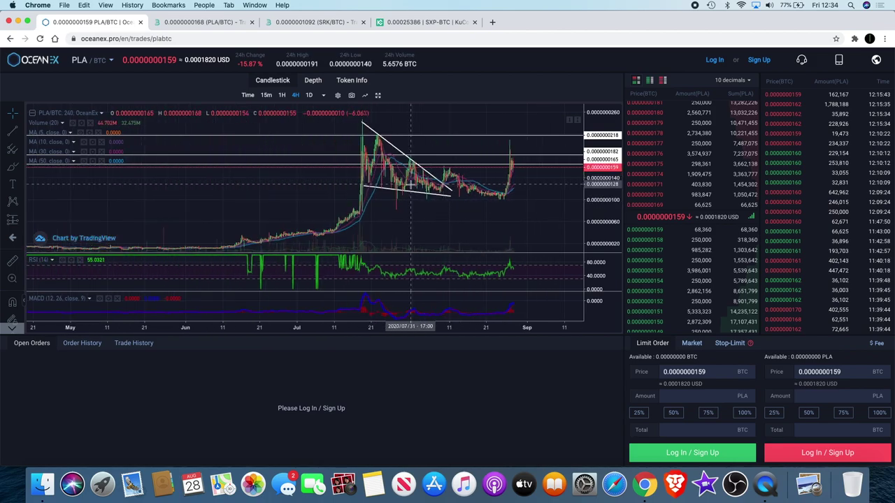
{"action": "scroll", "coordinate": [410, 185], "scroll_direction": "up", "scroll_amount": 4}
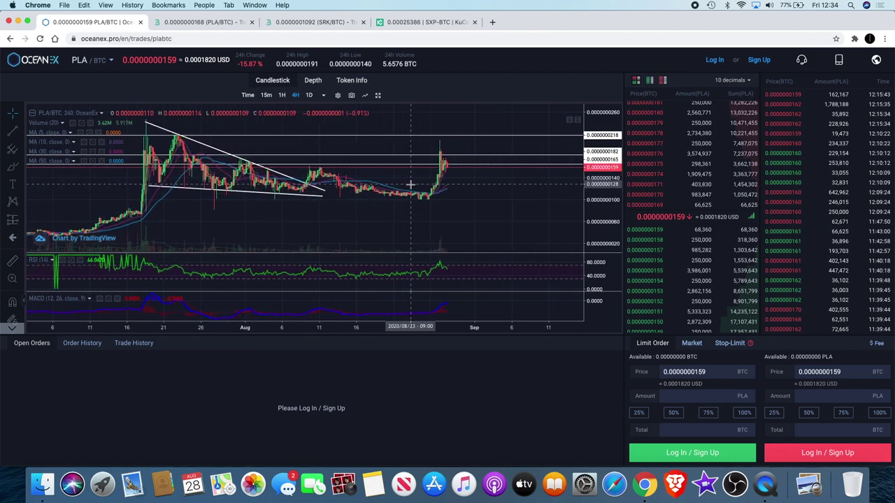
{"action": "scroll", "coordinate": [410, 185], "scroll_direction": "right", "scroll_amount": 3}
{"action": "scroll", "coordinate": [426, 154], "scroll_direction": "right", "scroll_amount": 3}
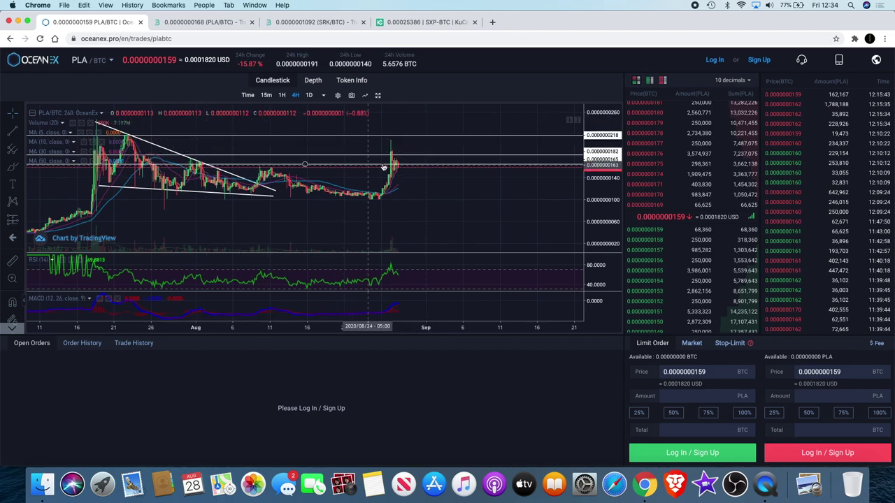
{"action": "scroll", "coordinate": [383, 166], "scroll_direction": "up", "scroll_amount": 3}
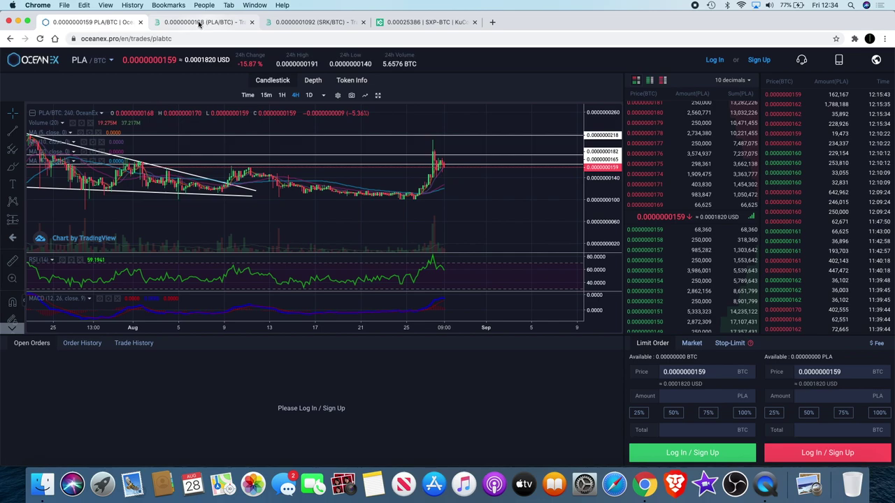
Switch to the KuCoin SXP/BTC page and examine the daily candles from June to August against the horizontal price levels
{"action": "left_click", "coordinate": [423, 24]}
{"action": "scroll", "coordinate": [365, 229], "scroll_direction": "right", "scroll_amount": 10}
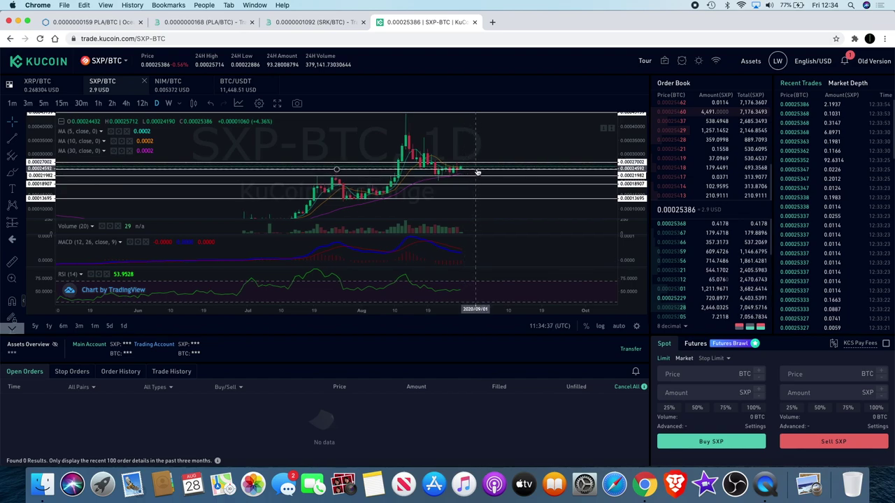
{"action": "scroll", "coordinate": [478, 172], "scroll_direction": "down", "scroll_amount": 2}
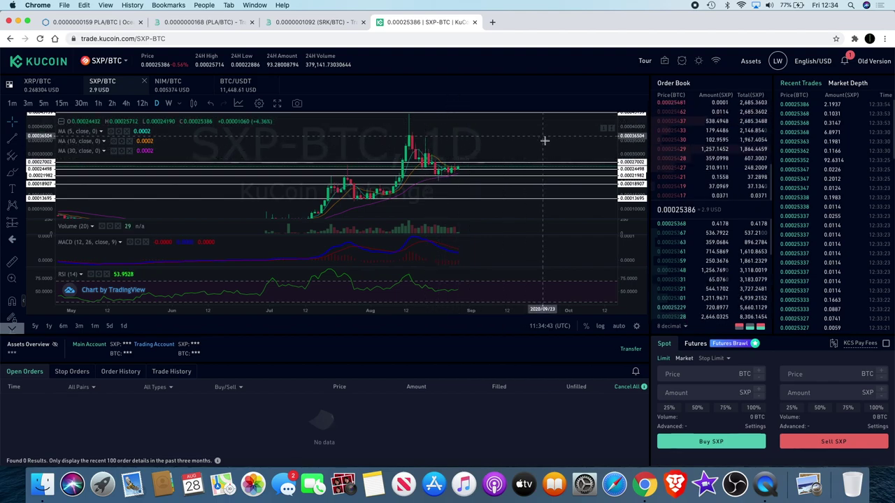
{"action": "scroll", "coordinate": [544, 140], "scroll_direction": "up", "scroll_amount": 5}
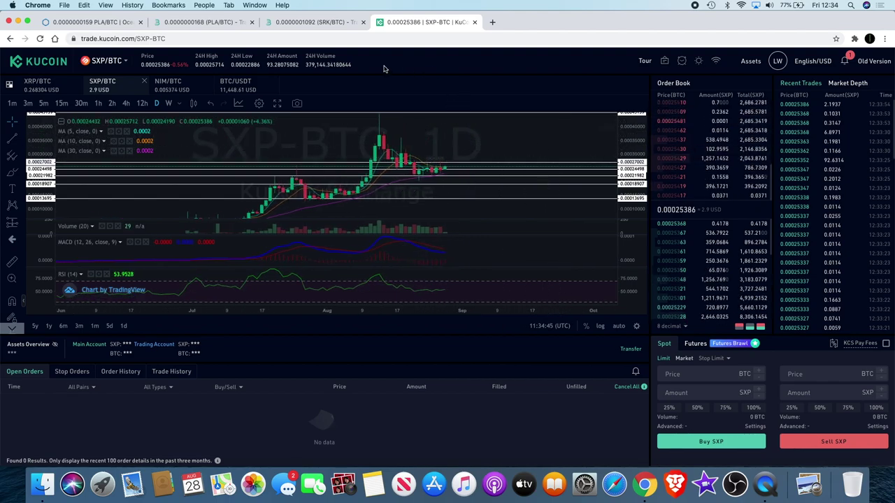
Set the SXP/BTC chart to the 4h interval and review the August candles
{"action": "left_click", "coordinate": [126, 103]}
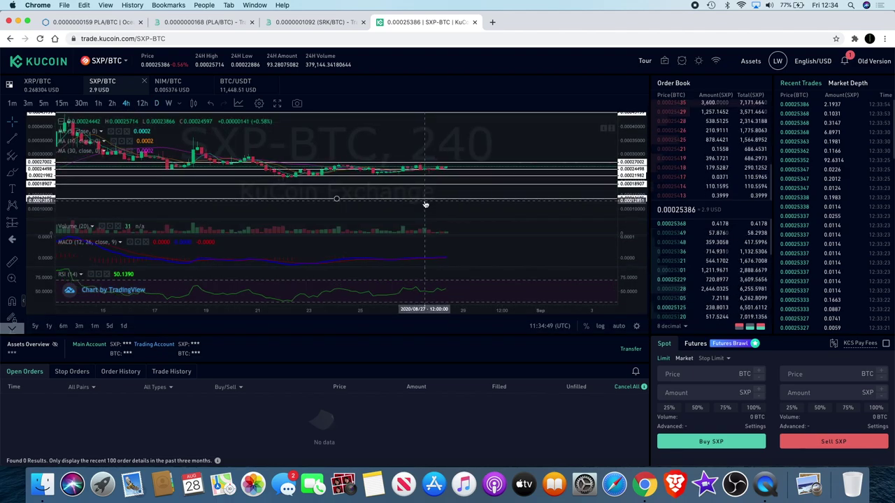
{"action": "scroll", "coordinate": [425, 204], "scroll_direction": "up", "scroll_amount": 5}
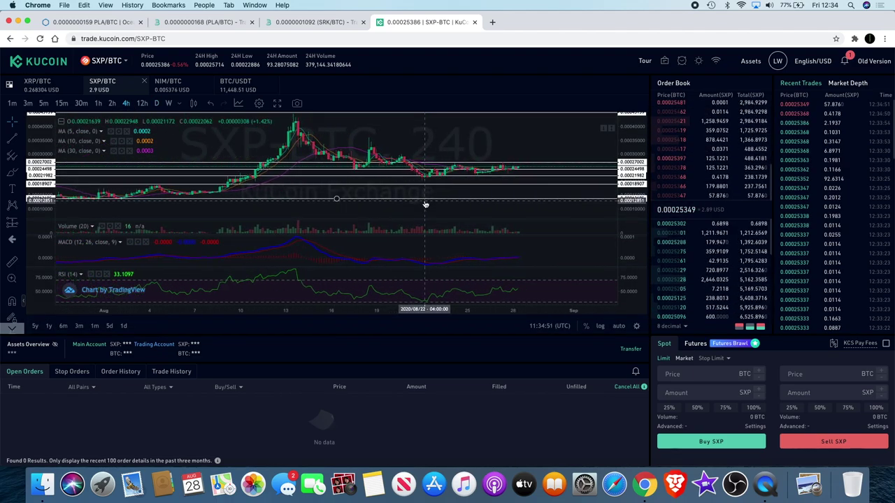
Compare the SXP/BTC 4h candles from mid-July to late August with the horizontal levels between 0.00013695 and 0.00027002
{"action": "scroll", "coordinate": [425, 204], "scroll_direction": "down", "scroll_amount": 3}
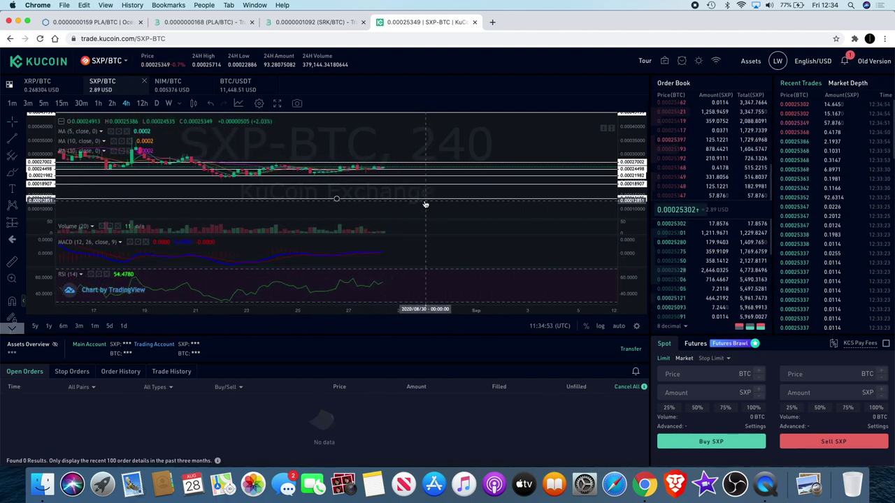
{"action": "scroll", "coordinate": [425, 204], "scroll_direction": "down", "scroll_amount": 4}
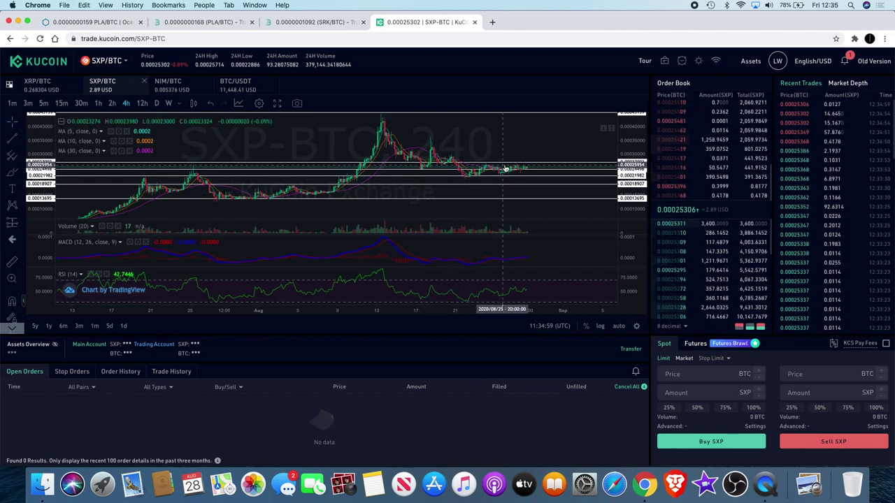
{"action": "scroll", "coordinate": [514, 171], "scroll_direction": "up", "scroll_amount": 2}
{"action": "scroll", "coordinate": [514, 170], "scroll_direction": "up", "scroll_amount": 1}
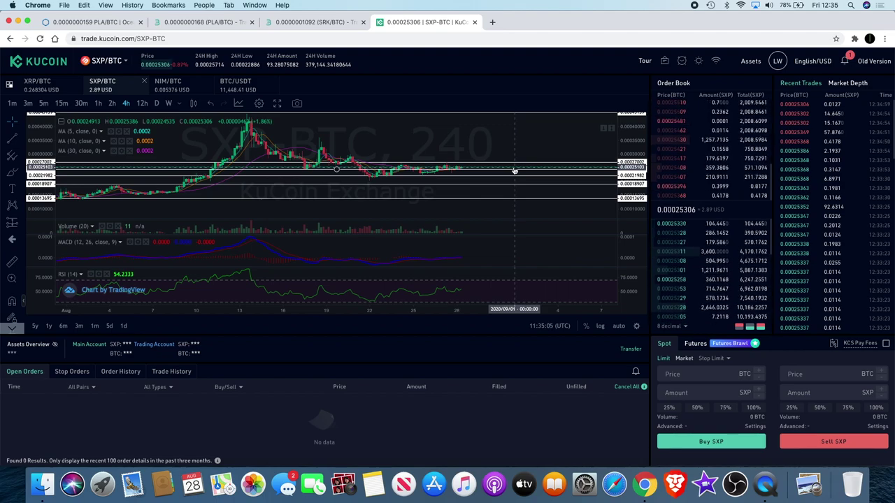
{"action": "scroll", "coordinate": [514, 170], "scroll_direction": "down", "scroll_amount": 4}
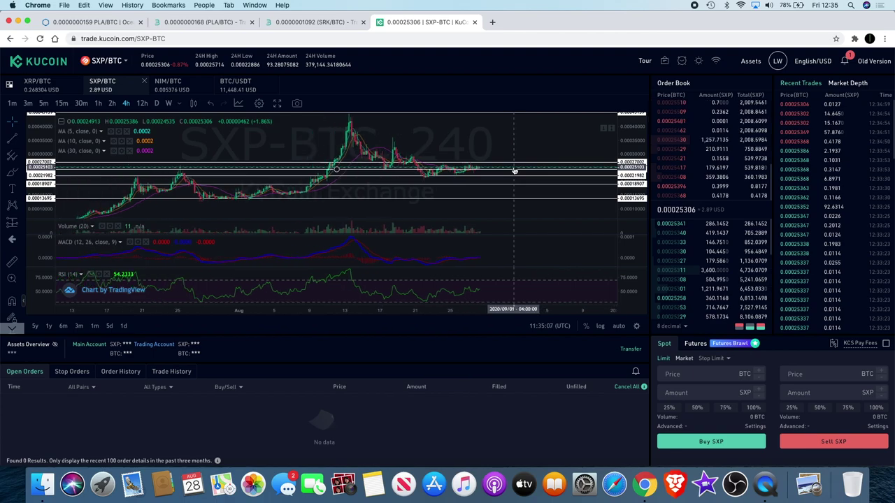
{"action": "scroll", "coordinate": [514, 171], "scroll_direction": "down", "scroll_amount": 1}
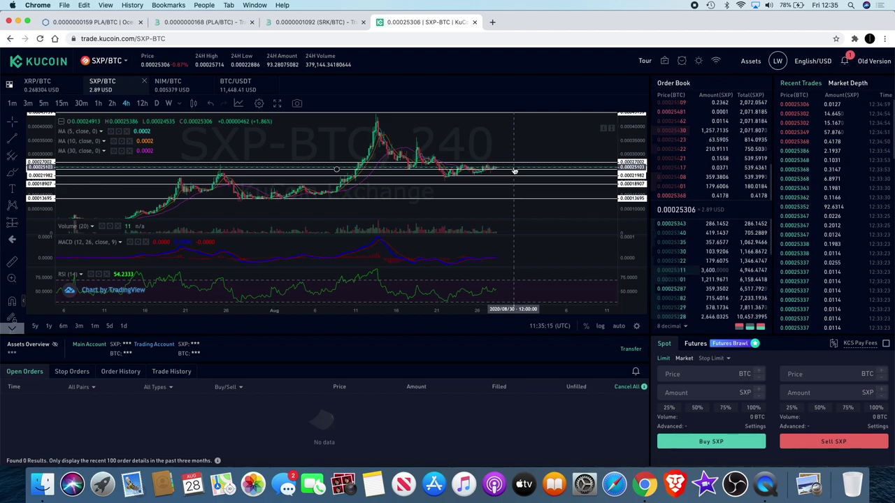
Examine the latest SXP/BTC 4h candles around the 0.00024498 and 0.00027002 levels
{"action": "scroll", "coordinate": [514, 171], "scroll_direction": "up", "scroll_amount": 3}
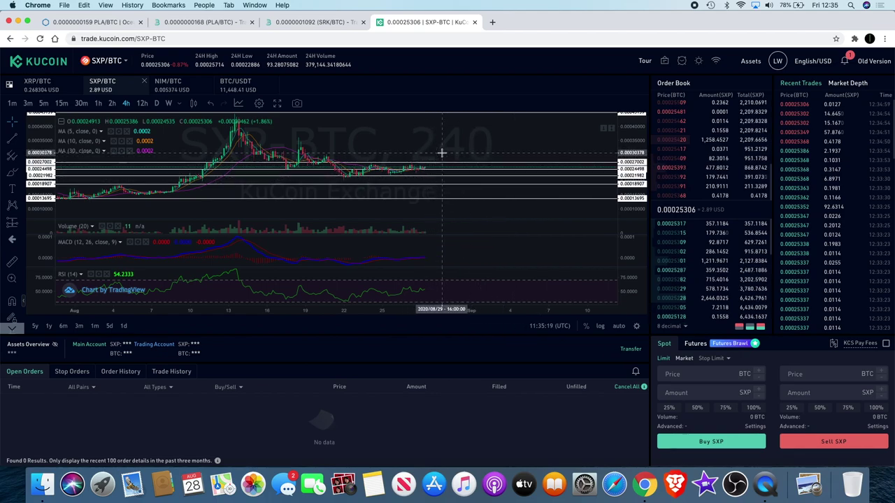
{"action": "scroll", "coordinate": [468, 152], "scroll_direction": "down", "scroll_amount": 3}
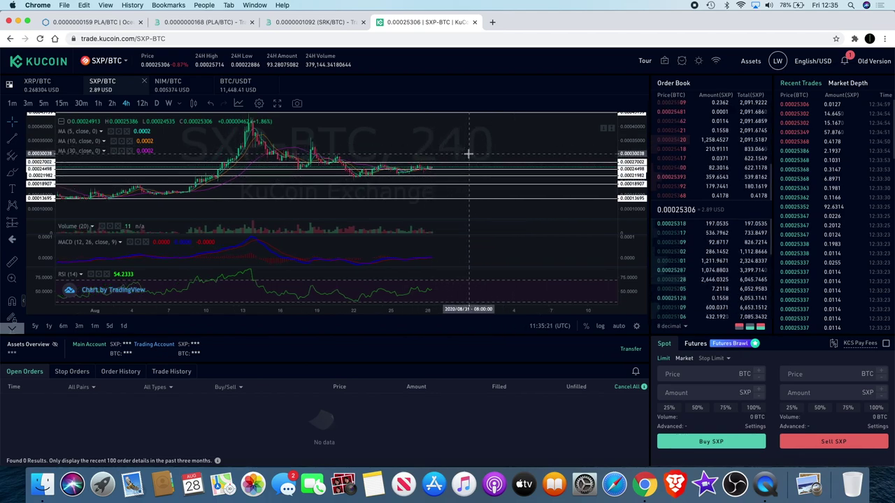
{"action": "scroll", "coordinate": [468, 152], "scroll_direction": "up", "scroll_amount": 2}
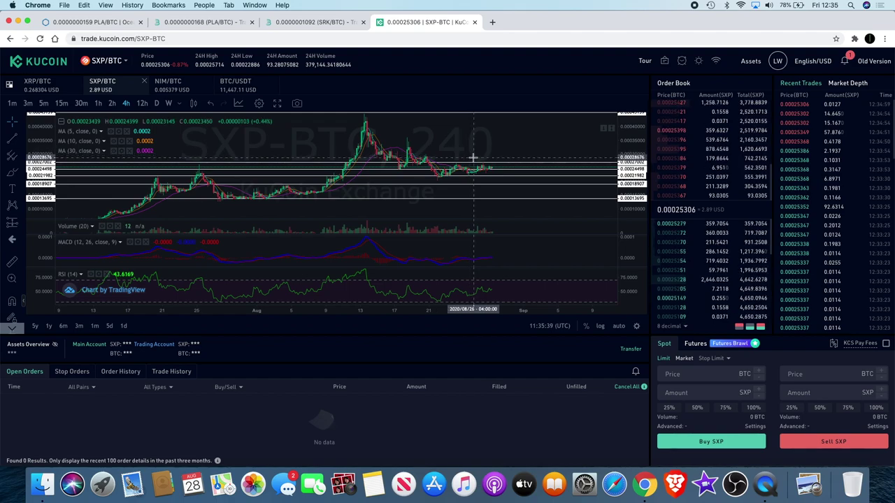
{"action": "scroll", "coordinate": [473, 158], "scroll_direction": "down", "scroll_amount": 1}
{"action": "scroll", "coordinate": [473, 158], "scroll_direction": "up", "scroll_amount": 4}
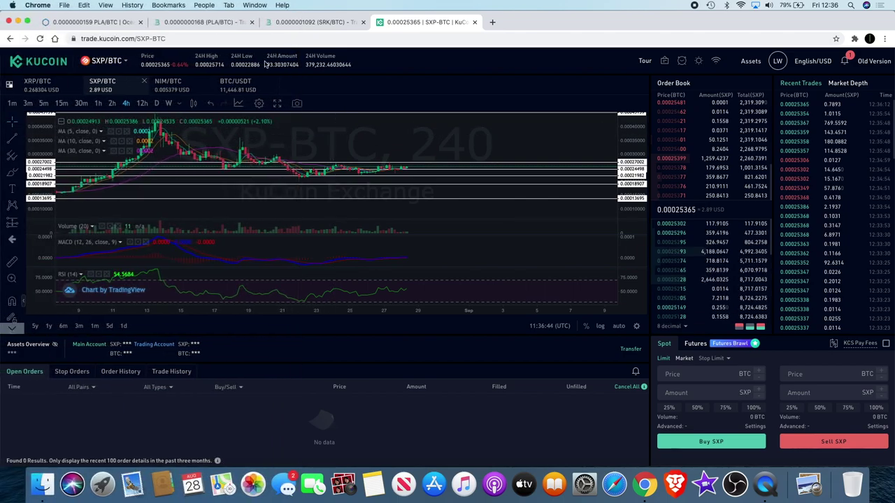
Switch to the NIM/BTC 4h chart and measure the rise from the 0.0000003850 level to the 0.0000004985 level
{"action": "left_click", "coordinate": [180, 90]}
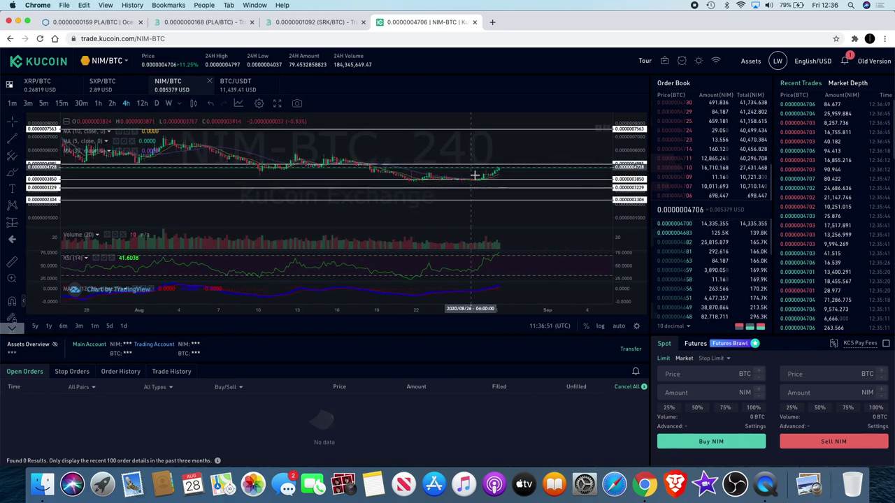
{"action": "scroll", "coordinate": [429, 180], "scroll_direction": "down", "scroll_amount": 2}
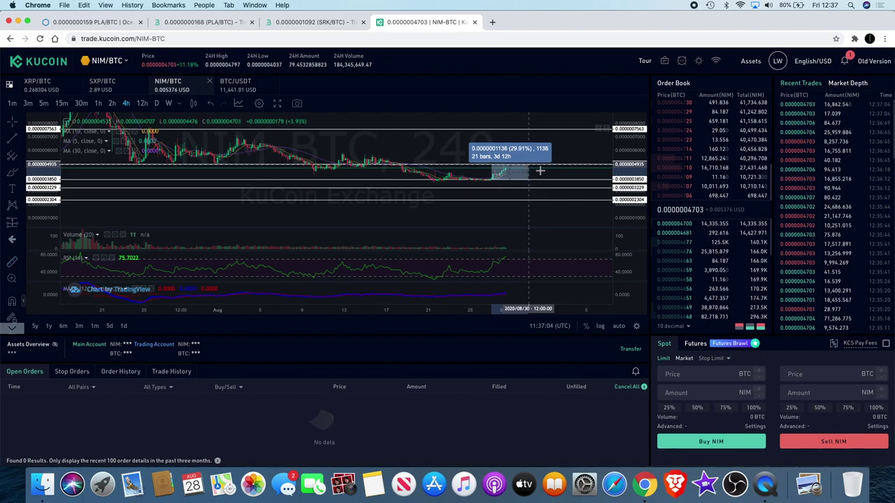
{"action": "scroll", "coordinate": [542, 172], "scroll_direction": "down", "scroll_amount": 5}
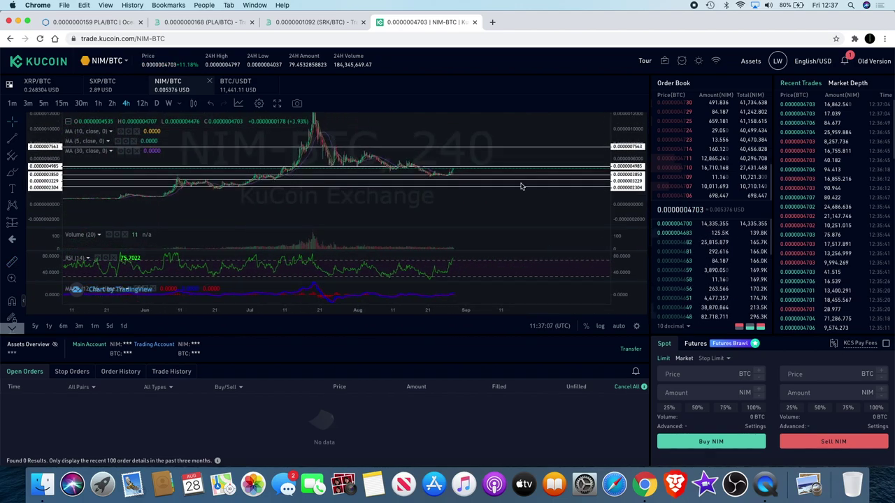
Review the NIM/BTC history from April to August and start a measurement from the latest candles near the 0.0000004985 level
{"action": "scroll", "coordinate": [465, 195], "scroll_direction": "left", "scroll_amount": 3}
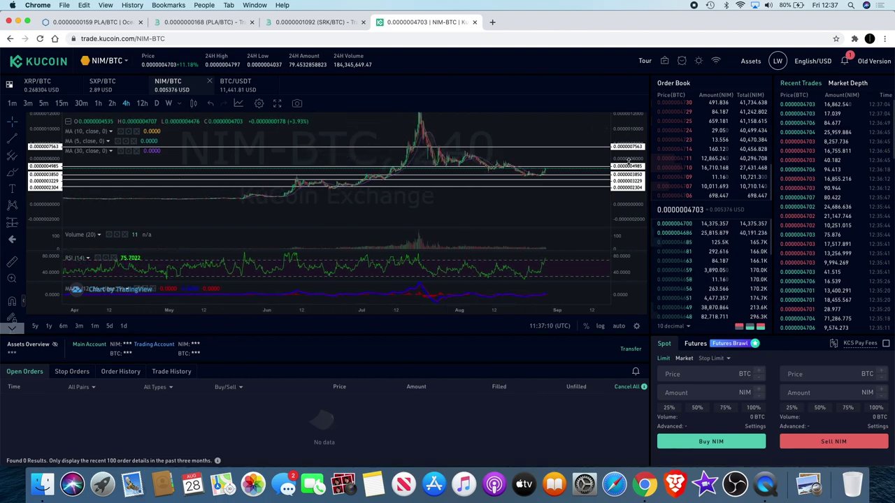
{"action": "scroll", "coordinate": [628, 162], "scroll_direction": "up", "scroll_amount": 2}
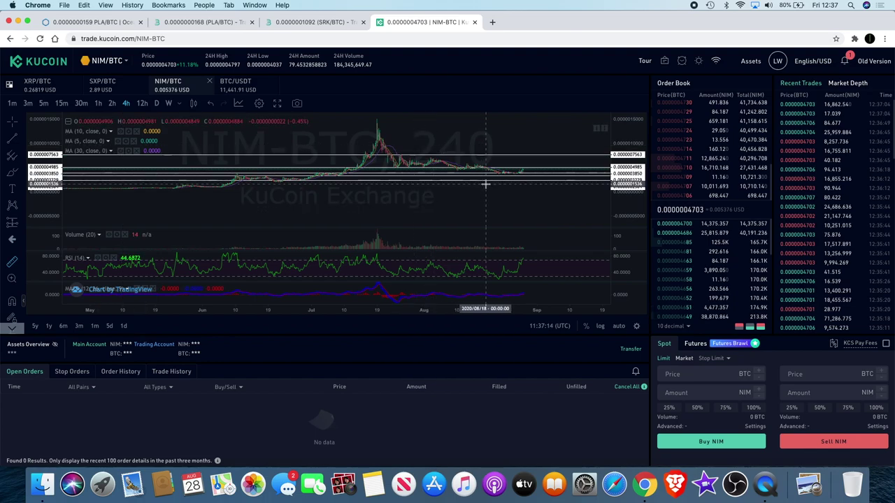
{"action": "left_click", "coordinate": [534, 168], "text": "shift"}
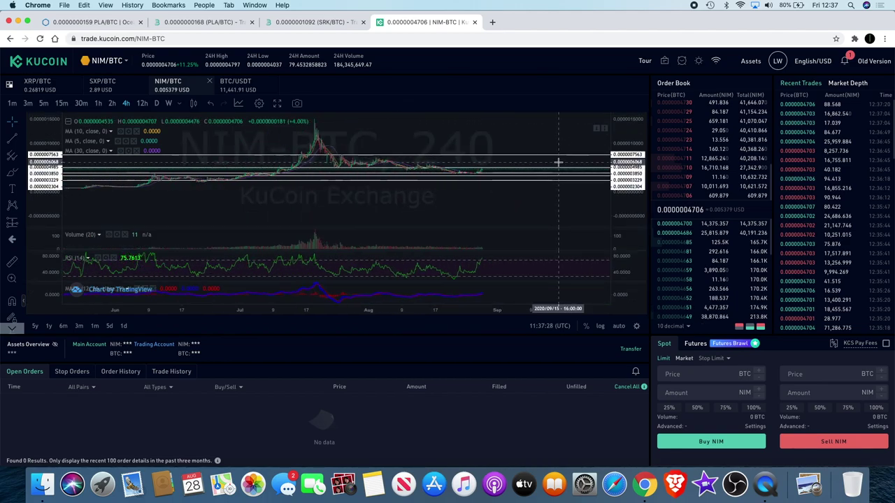
Examine the NIM/BTC price history back to December 2019, rescaling the price axis to compare the July peak with the horizontal levels
{"action": "scroll", "coordinate": [558, 163], "scroll_direction": "down", "scroll_amount": 5}
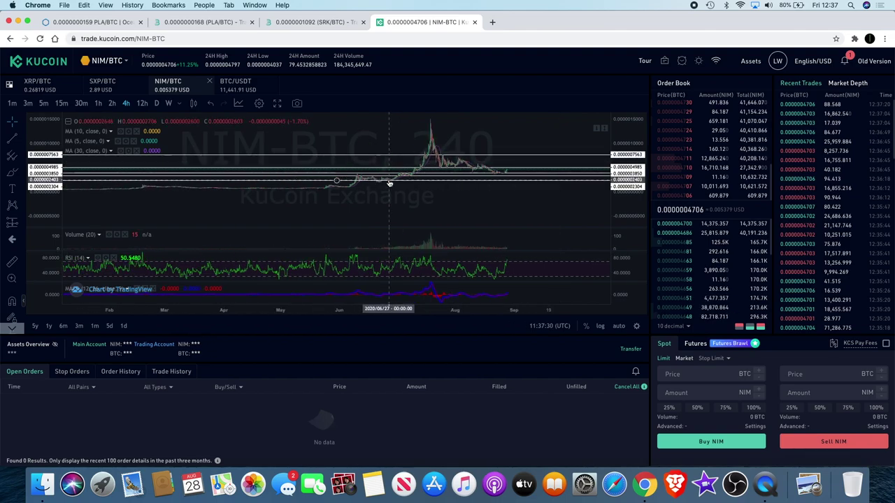
{"action": "scroll", "coordinate": [406, 168], "scroll_direction": "down", "scroll_amount": 2}
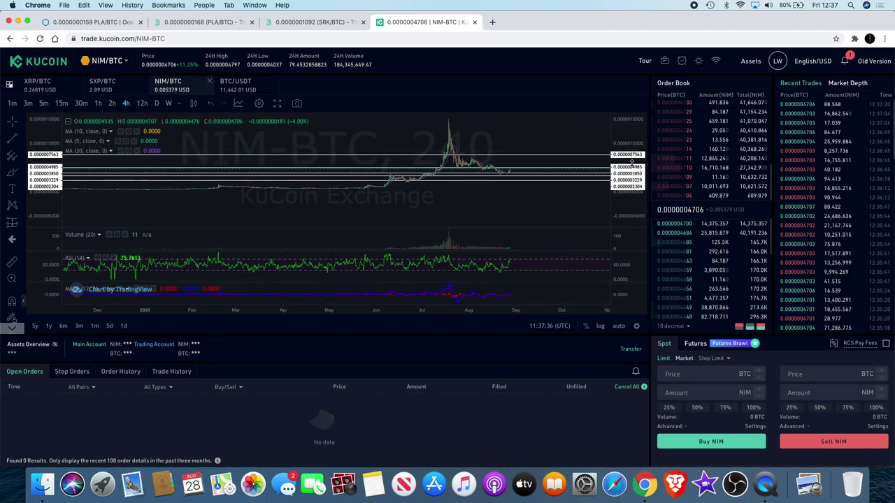
{"action": "left_click_drag", "start_coordinate": [631, 163], "coordinate": [631, 168]}
{"action": "scroll", "coordinate": [536, 160], "scroll_direction": "up", "scroll_amount": 3}
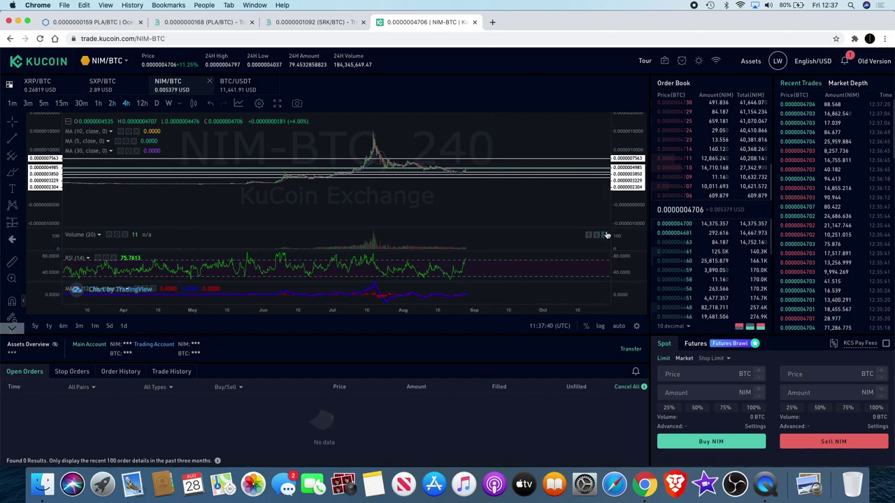
{"action": "left_click_drag", "start_coordinate": [633, 210], "coordinate": [633, 188]}
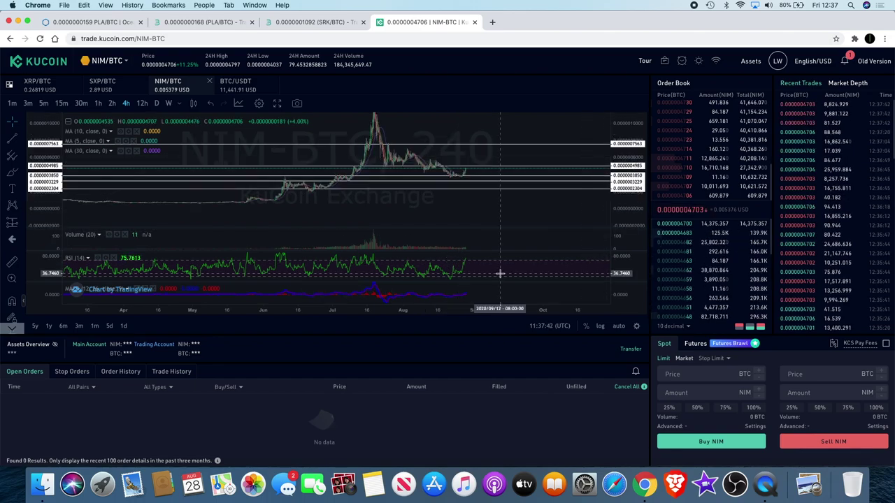
{"action": "scroll", "coordinate": [499, 273], "scroll_direction": "down", "scroll_amount": 2}
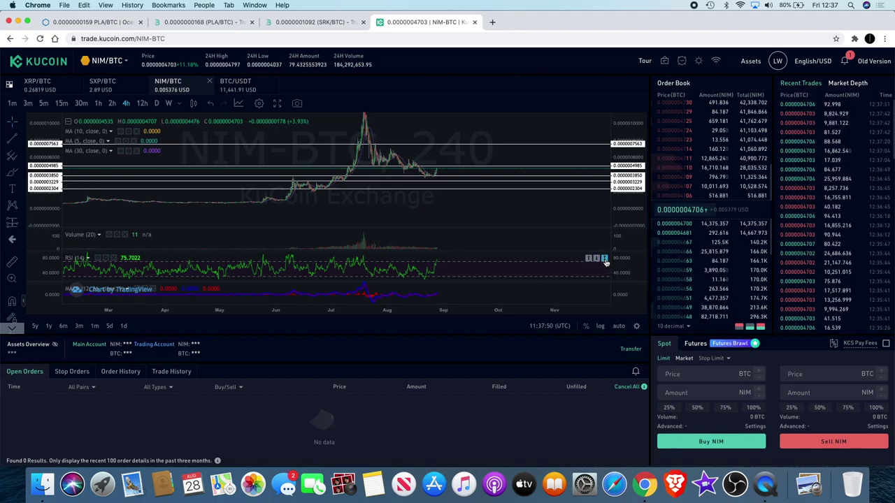
Maximize the NIM/BTC RSI pane, examine the readings since January 2020, and restore the full chart layout
{"action": "double_click", "coordinate": [593, 260]}
{"action": "scroll", "coordinate": [454, 242], "scroll_direction": "left", "scroll_amount": 3}
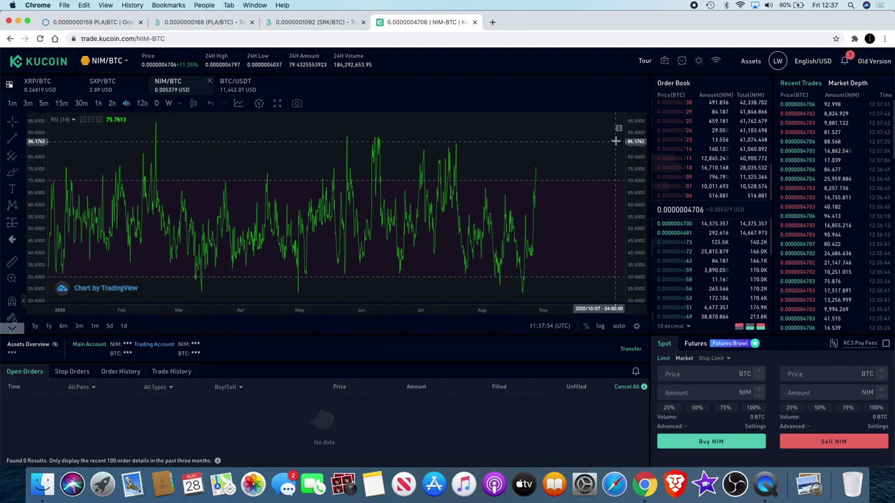
{"action": "left_click", "coordinate": [618, 130]}
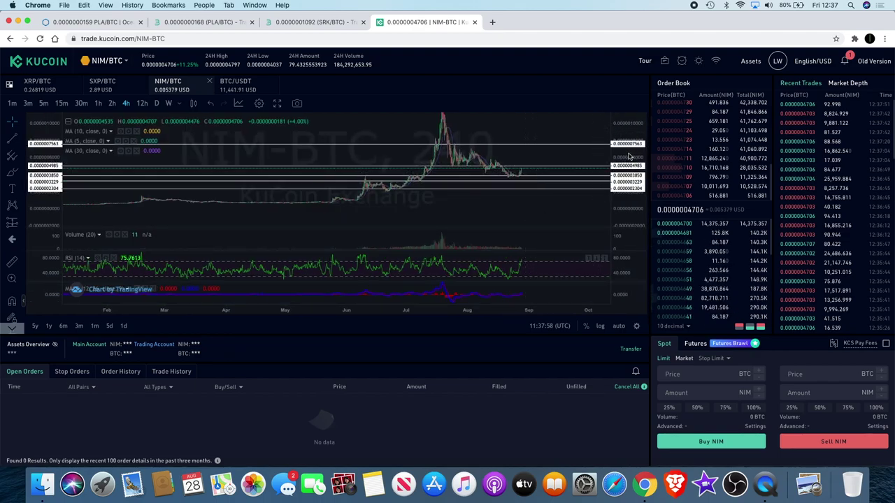
Stretch the NIM/BTC price scale and examine the August candles together with the RSI
{"action": "left_click_drag", "start_coordinate": [622, 165], "coordinate": [627, 121]}
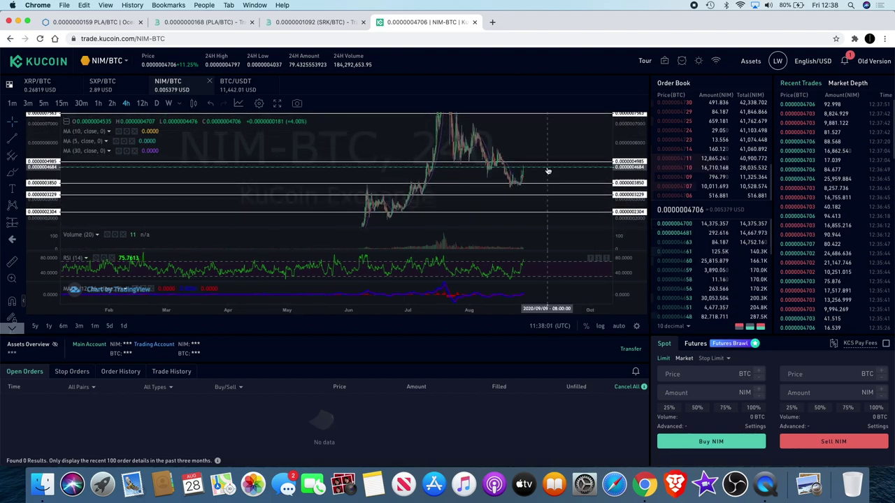
{"action": "scroll", "coordinate": [546, 170], "scroll_direction": "up", "scroll_amount": 5}
{"action": "scroll", "coordinate": [547, 171], "scroll_direction": "up", "scroll_amount": 5}
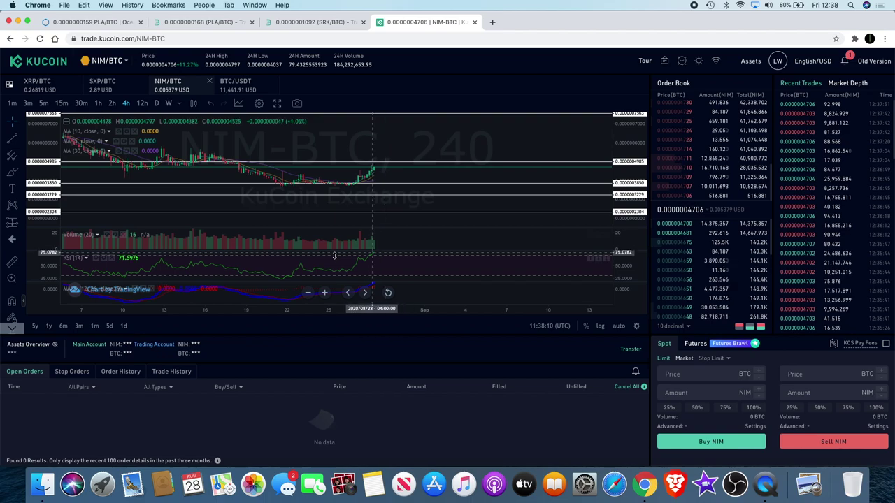
{"action": "scroll", "coordinate": [313, 259], "scroll_direction": "down", "scroll_amount": 3}
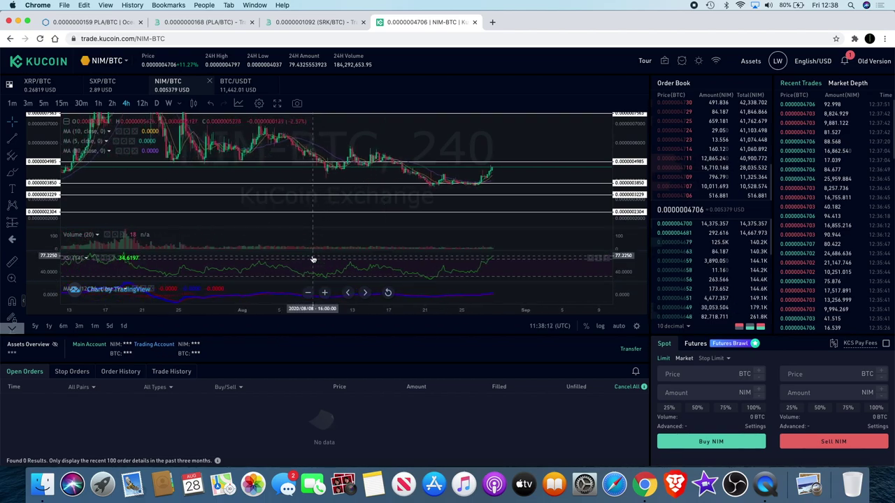
{"action": "scroll", "coordinate": [329, 223], "scroll_direction": "up", "scroll_amount": 4}
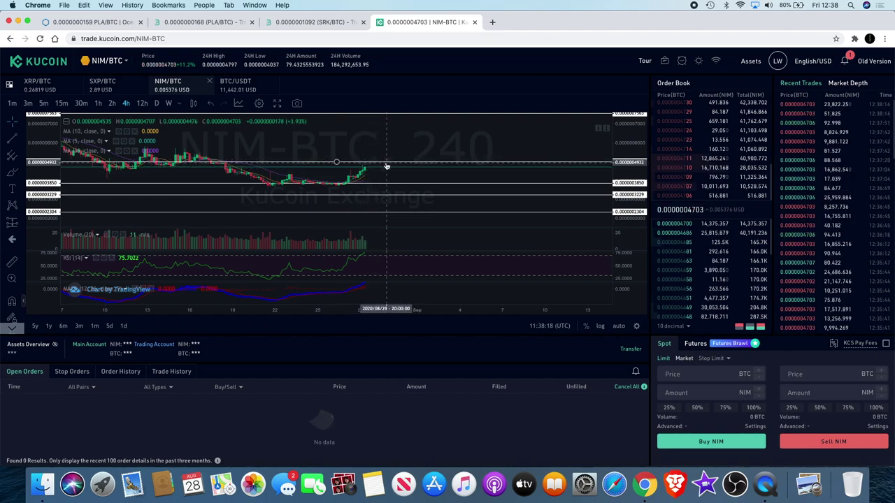
Compare the NIM/BTC 4h decline since July and the latest bounce with the 0.0000004985 level
{"action": "scroll", "coordinate": [381, 172], "scroll_direction": "down", "scroll_amount": 3}
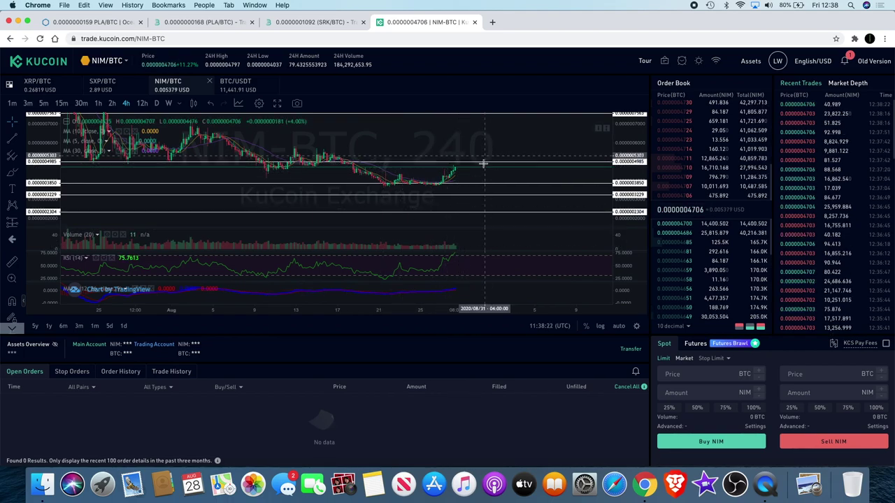
{"action": "scroll", "coordinate": [497, 148], "scroll_direction": "down", "scroll_amount": 2}
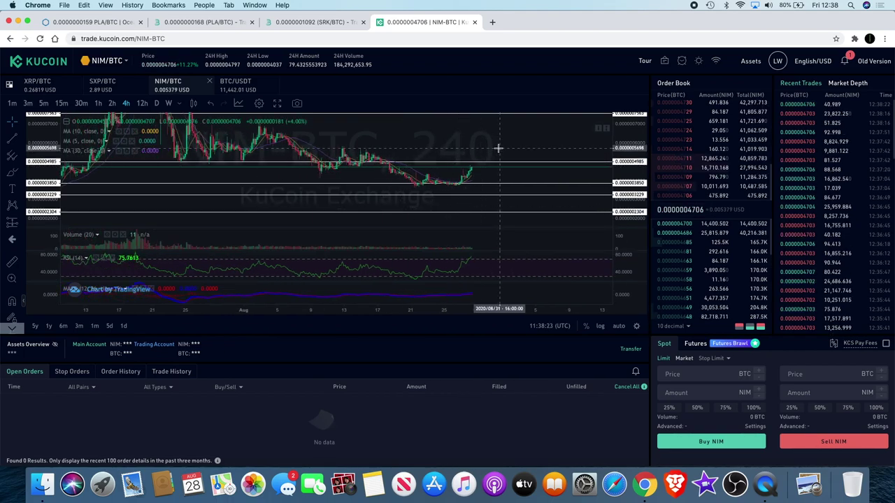
{"action": "scroll", "coordinate": [498, 149], "scroll_direction": "down", "scroll_amount": 1}
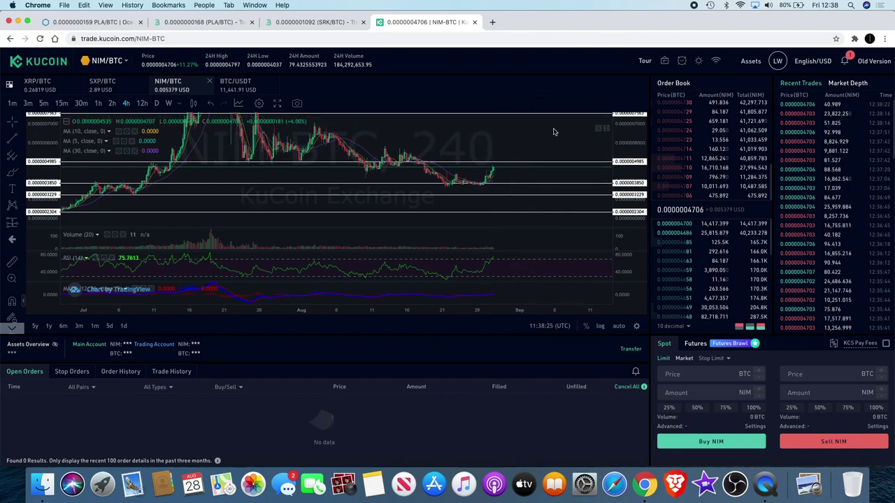
{"action": "scroll", "coordinate": [539, 166], "scroll_direction": "up", "scroll_amount": 2}
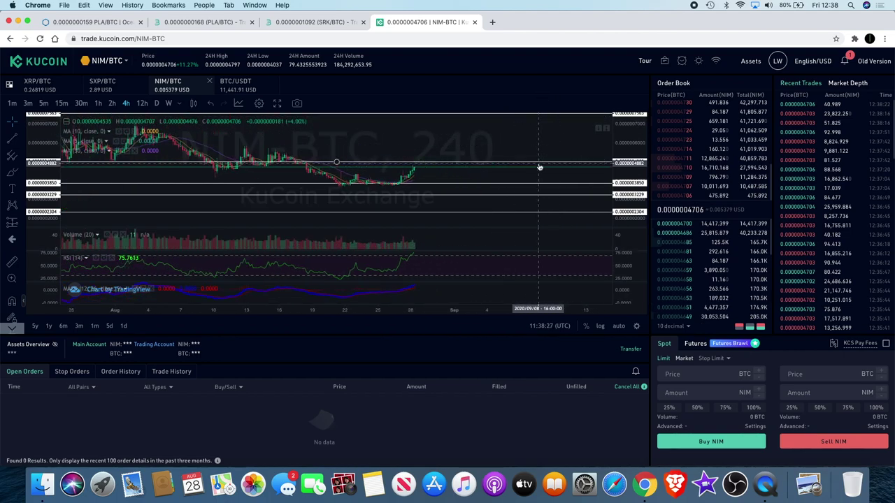
Maximize the MACD pane for the August NIM/BTC candles, examine the line crossovers, and restore the full chart layout
{"action": "scroll", "coordinate": [539, 167], "scroll_direction": "up", "scroll_amount": 2}
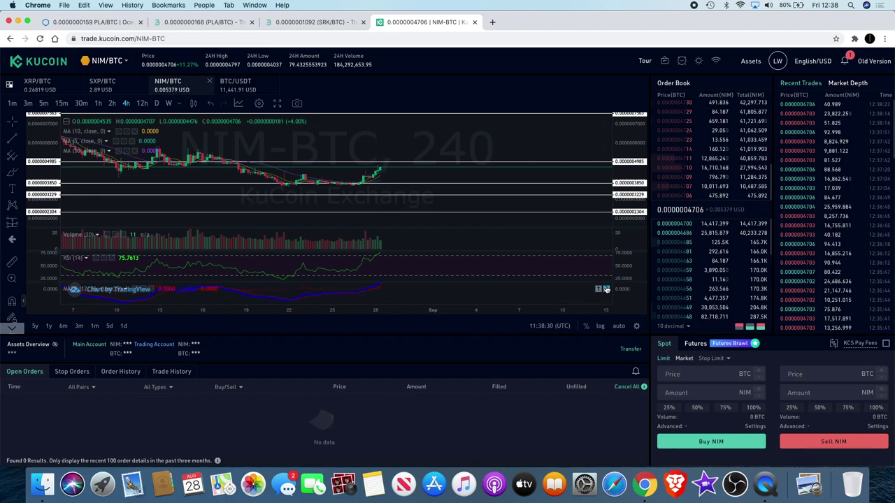
{"action": "left_click", "coordinate": [607, 290]}
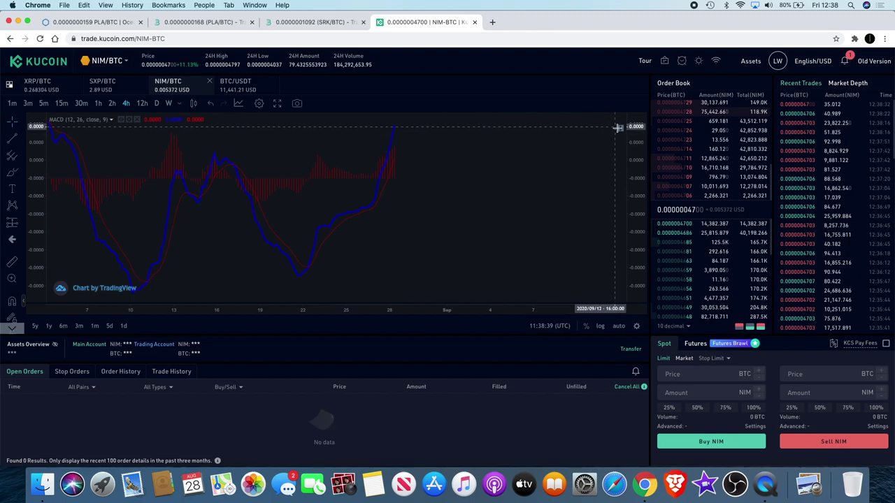
{"action": "left_click", "coordinate": [619, 130]}
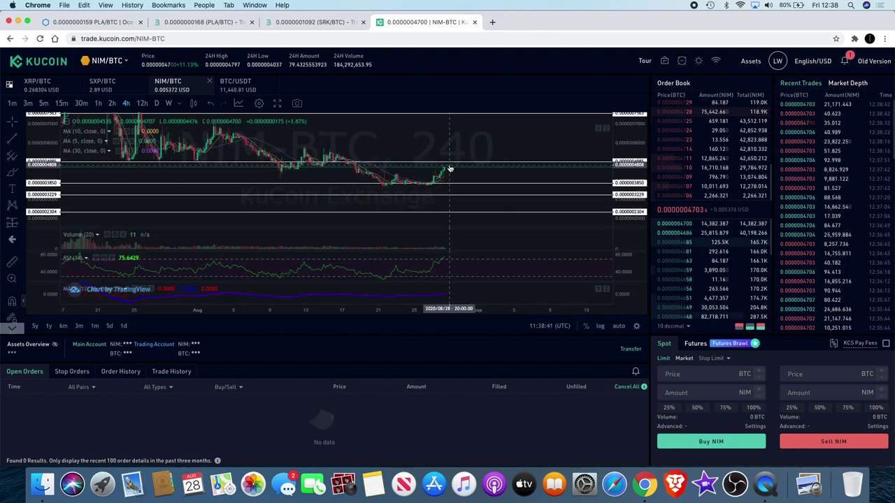
Set the NIM/BTC chart to the daily interval and review the candles from June to August
{"action": "left_click", "coordinate": [157, 104]}
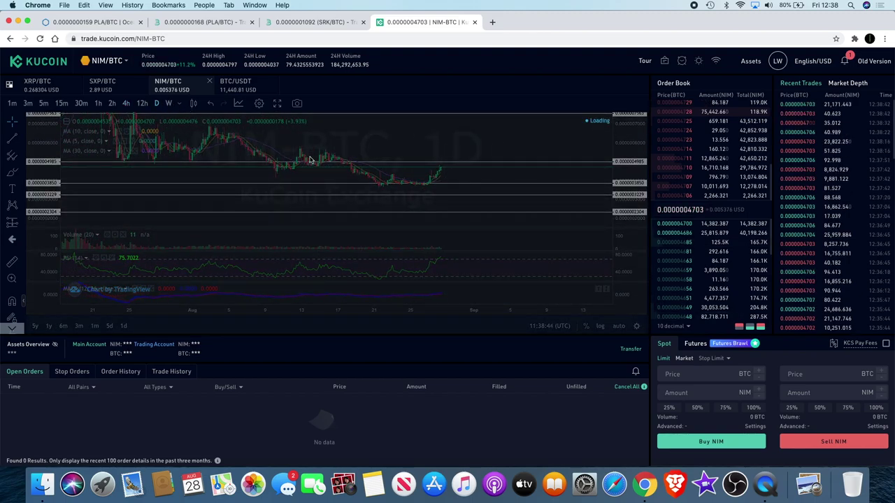
{"action": "scroll", "coordinate": [484, 185], "scroll_direction": "down", "scroll_amount": 5}
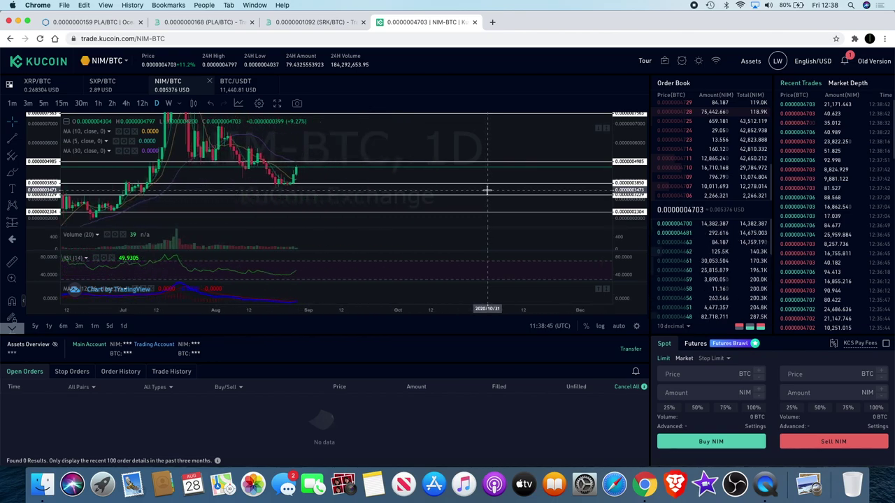
Examine the late-August NIM/BTC daily candles between the 0.0000003850 and 0.0000004985 levels
{"action": "scroll", "coordinate": [485, 188], "scroll_direction": "up", "scroll_amount": 3}
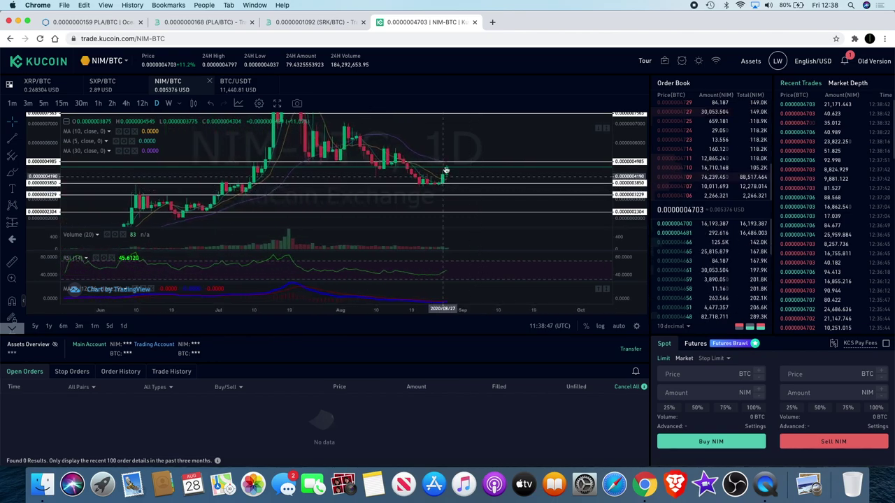
{"action": "scroll", "coordinate": [451, 168], "scroll_direction": "up", "scroll_amount": 2}
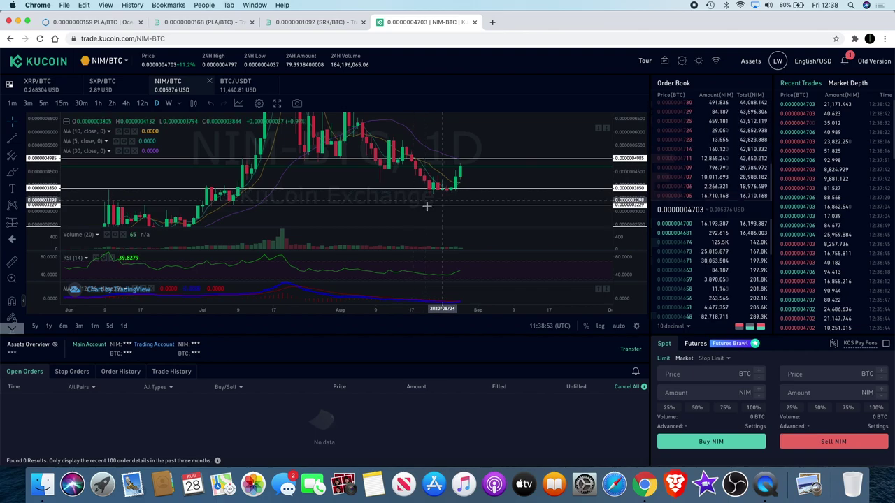
{"action": "scroll", "coordinate": [467, 163], "scroll_direction": "up", "scroll_amount": 2}
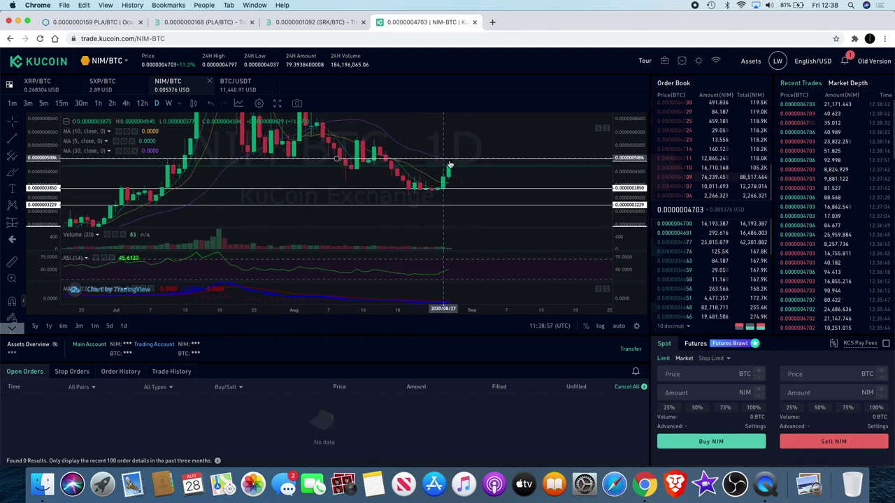
{"action": "left_click_drag", "start_coordinate": [453, 161], "coordinate": [452, 157]}
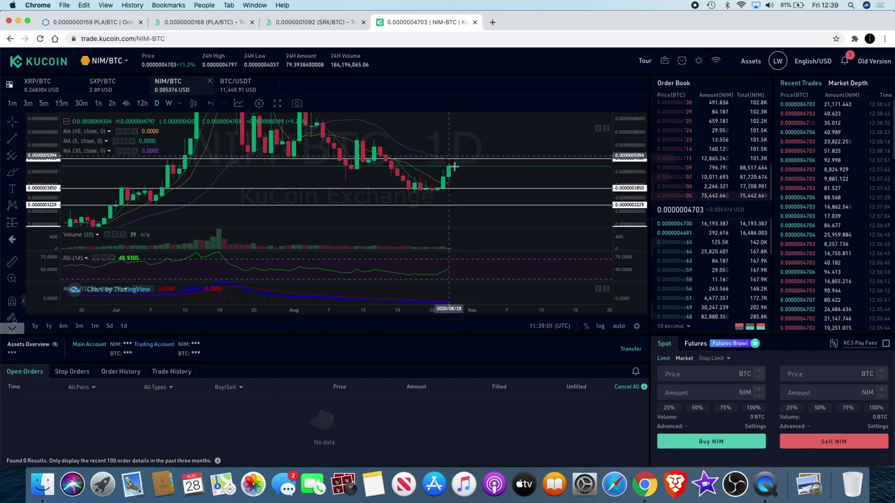
Maximize the MACD pane on the NIM/BTC daily chart, examine the latest line crossover, and restore the full chart layout
{"action": "scroll", "coordinate": [458, 164], "scroll_direction": "down", "scroll_amount": 2}
{"action": "left_click", "coordinate": [606, 289]}
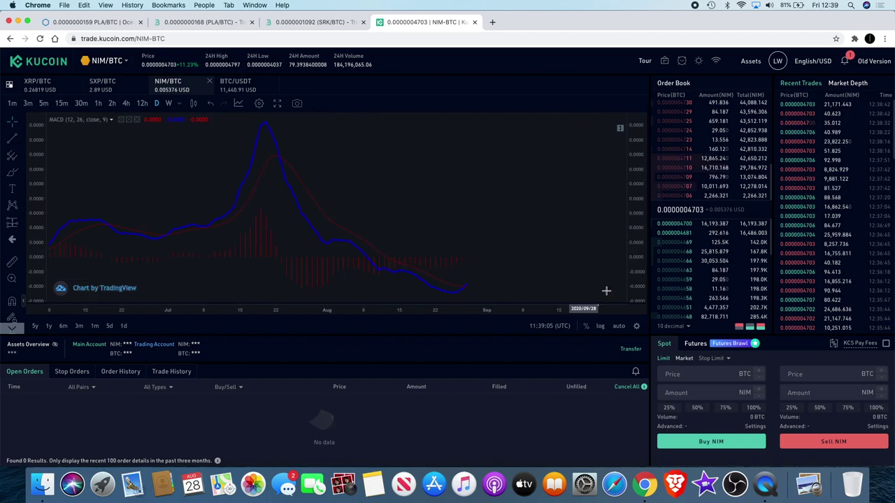
{"action": "left_click", "coordinate": [620, 125]}
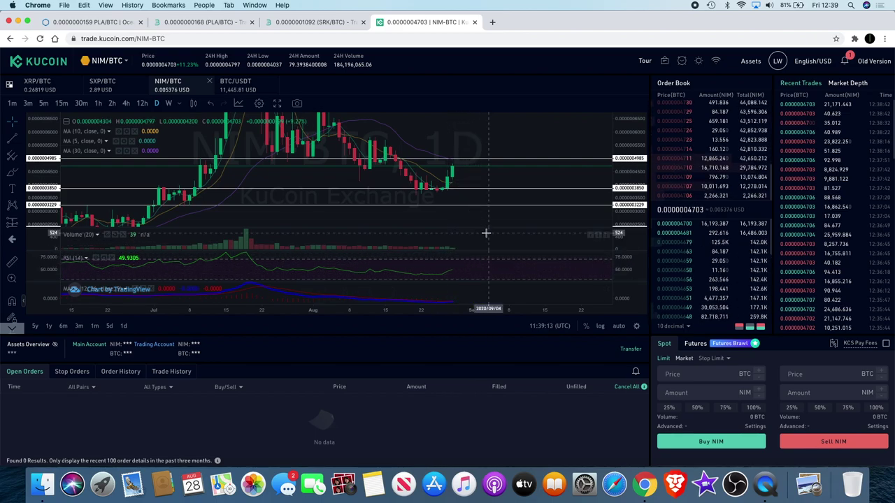
Compress the NIM/BTC price scale to show the horizontal levels from 0.0000002304 up to 0.0000007563
{"action": "scroll", "coordinate": [482, 238], "scroll_direction": "down", "scroll_amount": 3}
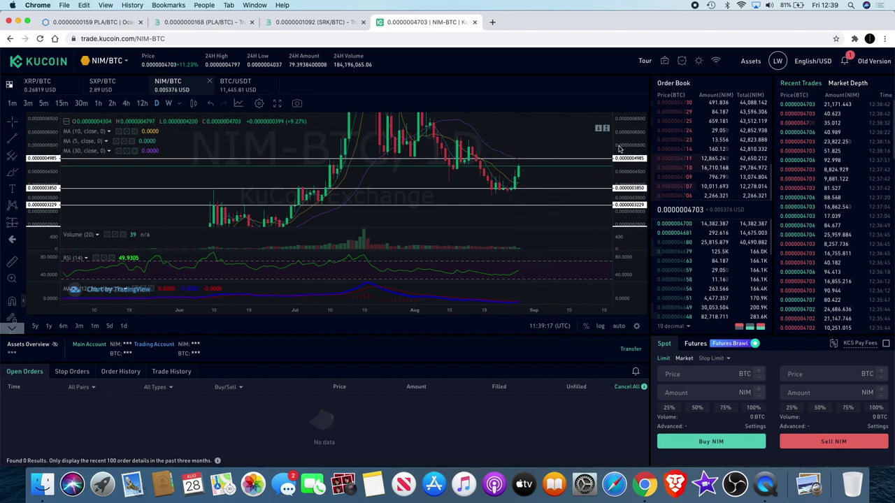
{"action": "left_click_drag", "start_coordinate": [629, 135], "coordinate": [622, 190]}
{"action": "left_click_drag", "start_coordinate": [506, 182], "coordinate": [536, 167]}
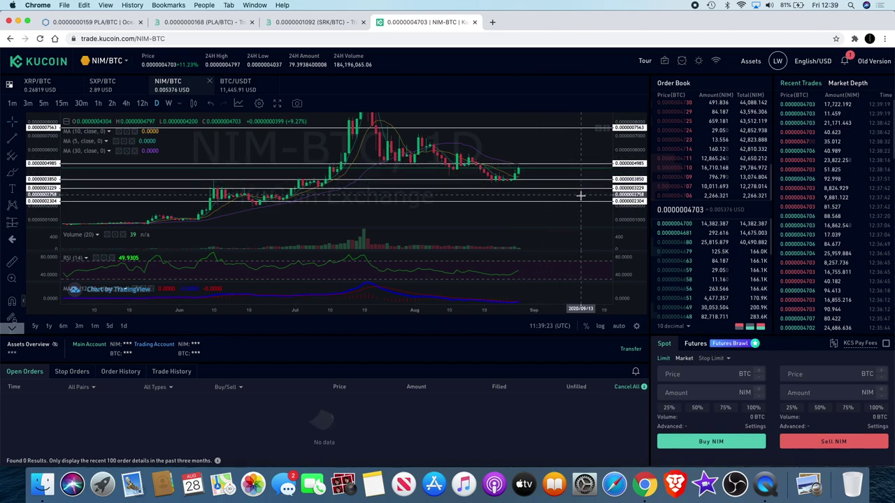
Review the NIM/BTC daily trend since February, comparing the July peak and the August pullback with the horizontal levels
{"action": "scroll", "coordinate": [581, 196], "scroll_direction": "down", "scroll_amount": 5}
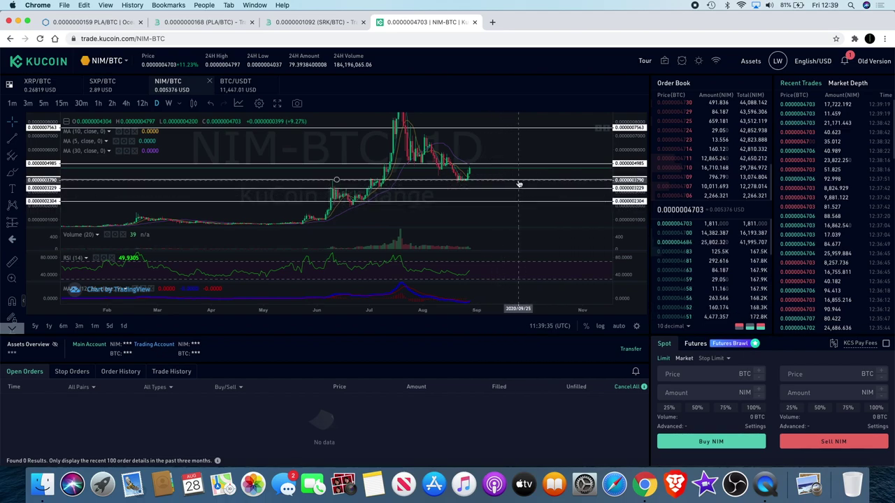
{"action": "scroll", "coordinate": [519, 183], "scroll_direction": "left", "scroll_amount": 3}
{"action": "scroll", "coordinate": [519, 183], "scroll_direction": "right", "scroll_amount": 4}
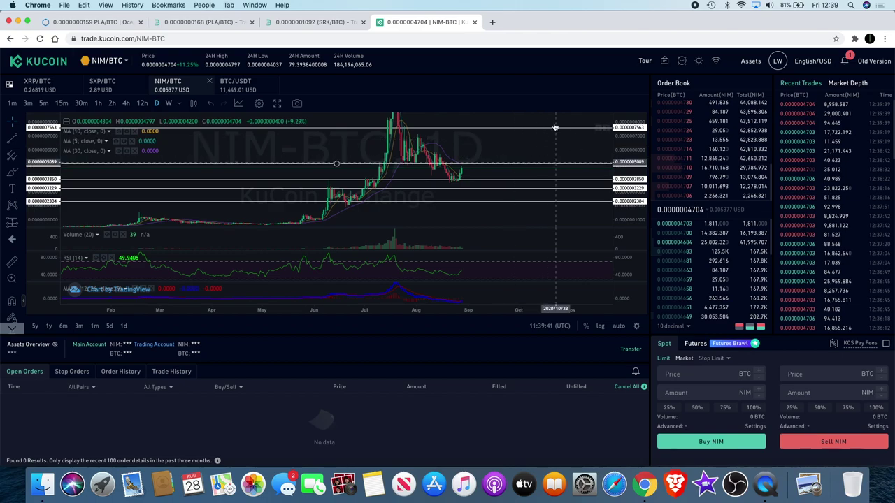
{"action": "scroll", "coordinate": [566, 158], "scroll_direction": "up", "scroll_amount": 5}
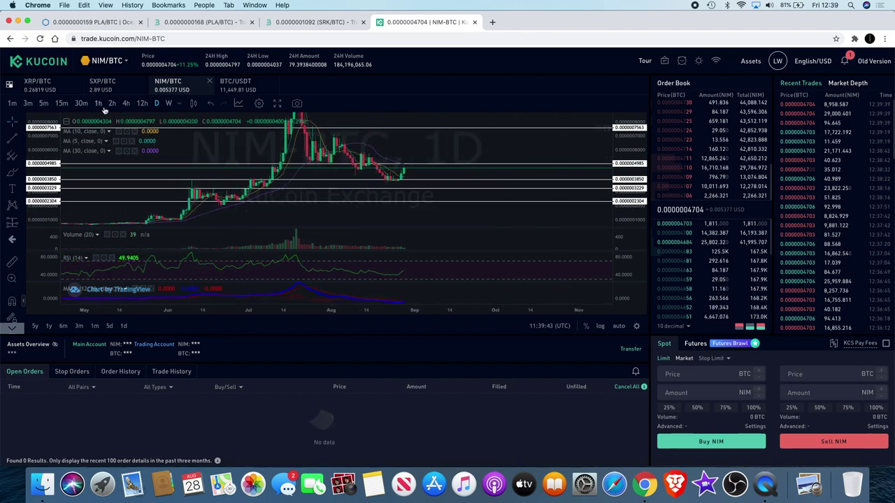
{"action": "scroll", "coordinate": [239, 167], "scroll_direction": "up", "scroll_amount": 5}
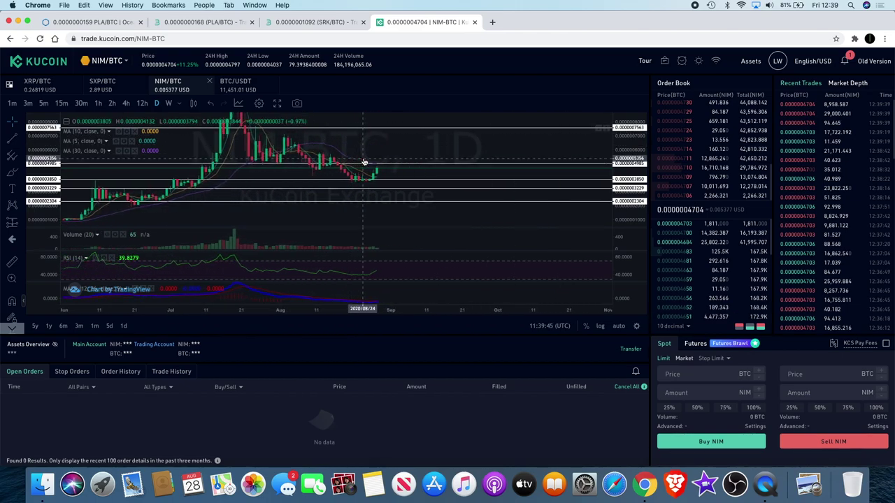
Switch to the BTC/USDT pair and review its daily price history from late 2018 to August 2020
{"action": "left_click", "coordinate": [254, 94]}
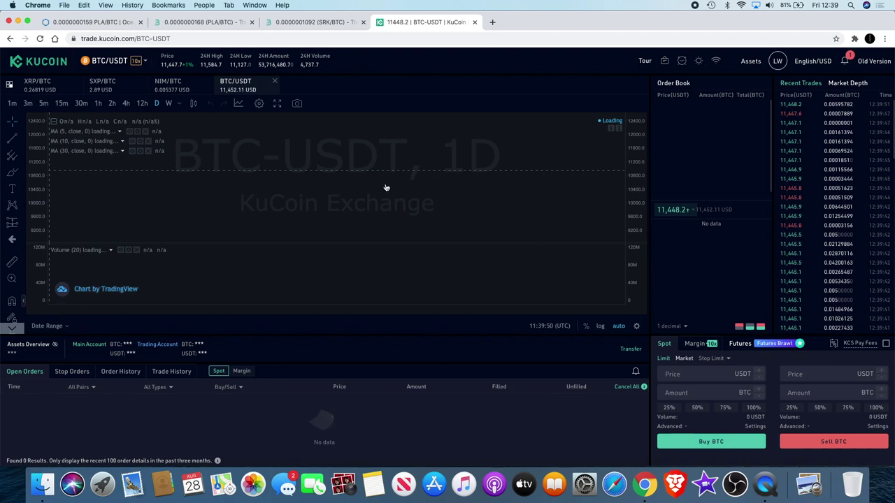
{"action": "scroll", "coordinate": [538, 185], "scroll_direction": "down", "scroll_amount": 3}
{"action": "scroll", "coordinate": [539, 185], "scroll_direction": "down", "scroll_amount": 5}
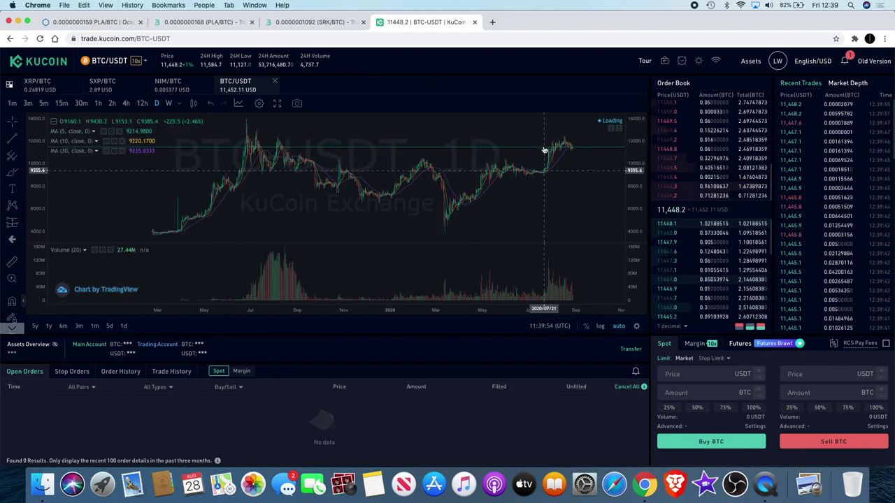
{"action": "scroll", "coordinate": [538, 149], "scroll_direction": "up", "scroll_amount": 4}
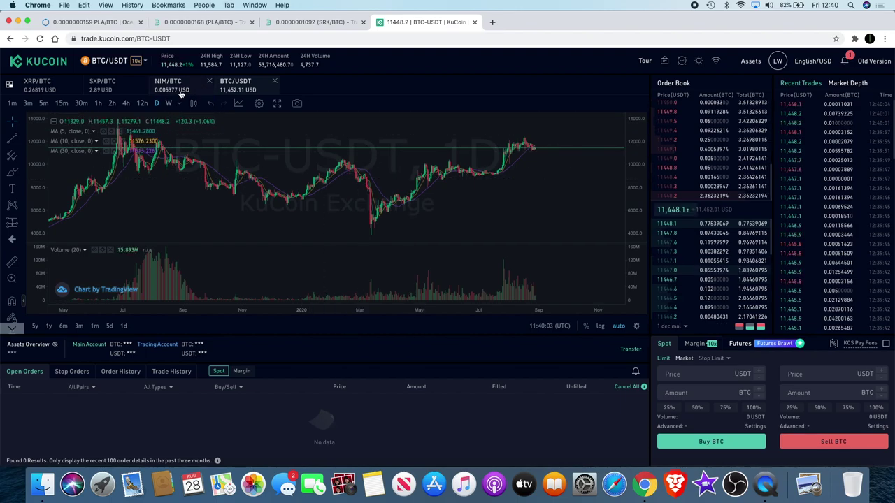
{"action": "scroll", "coordinate": [552, 166], "scroll_direction": "down", "scroll_amount": 5}
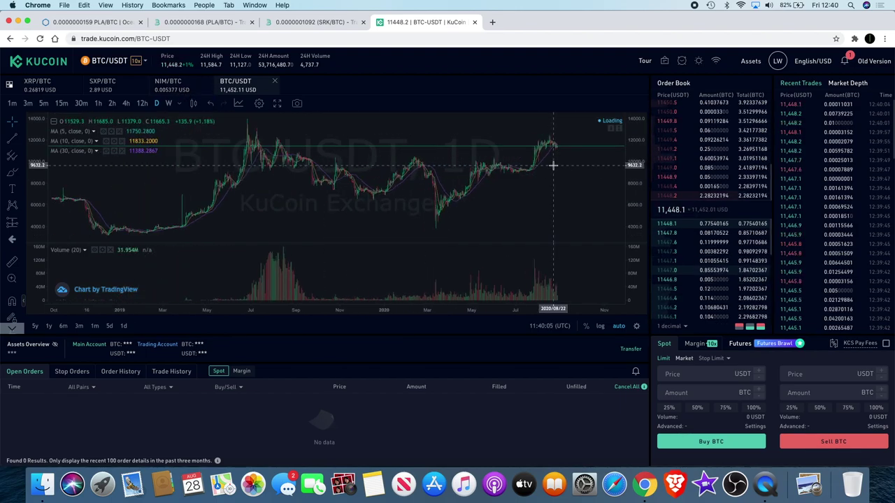
{"action": "scroll", "coordinate": [613, 147], "scroll_direction": "up", "scroll_amount": 5}
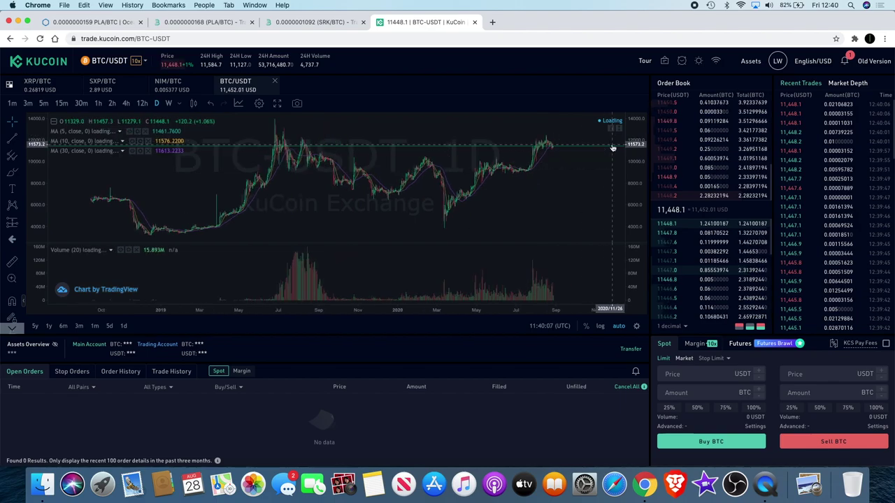
{"action": "scroll", "coordinate": [547, 185], "scroll_direction": "up", "scroll_amount": 5}
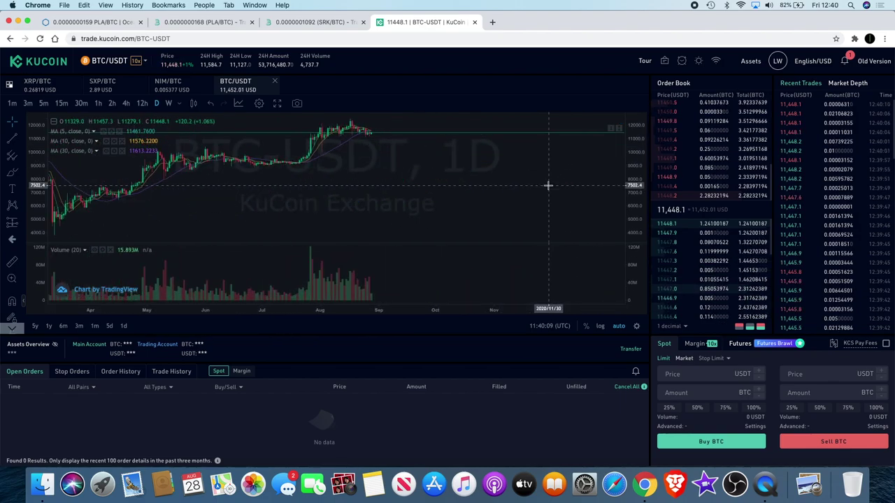
Return to the NIM/BTC pair and review the daily rally into July and the decline through August
{"action": "left_click", "coordinate": [176, 93]}
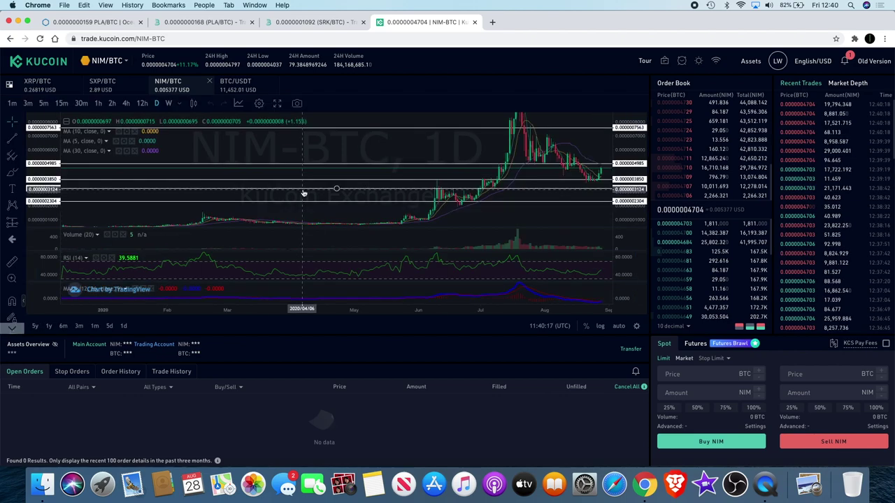
{"action": "scroll", "coordinate": [327, 180], "scroll_direction": "up", "scroll_amount": 5}
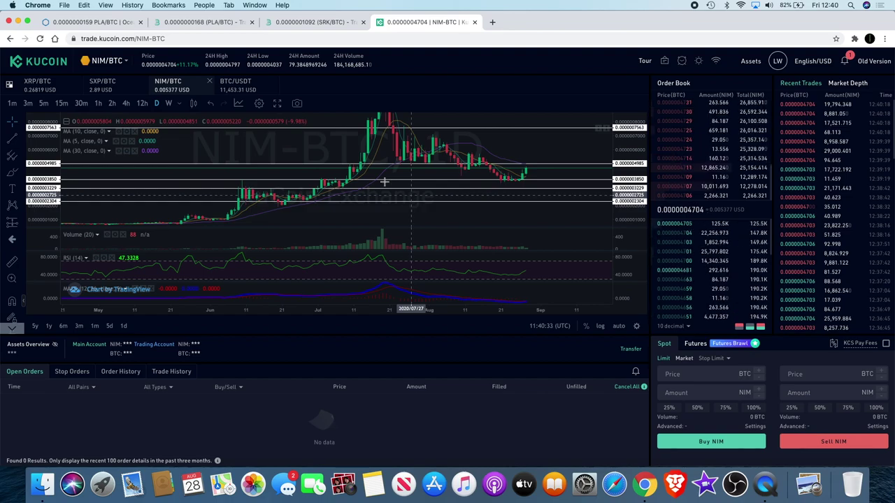
{"action": "scroll", "coordinate": [390, 186], "scroll_direction": "right", "scroll_amount": 5}
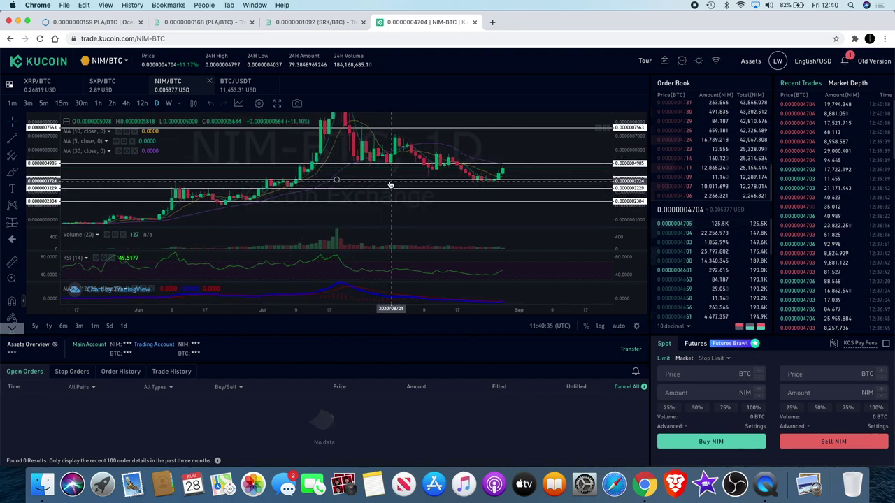
{"action": "scroll", "coordinate": [390, 186], "scroll_direction": "left", "scroll_amount": 5}
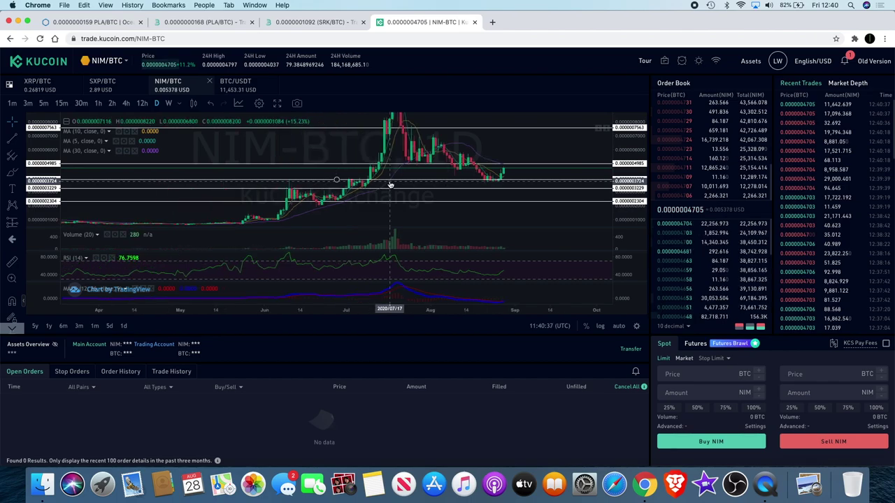
{"action": "scroll", "coordinate": [390, 185], "scroll_direction": "right", "scroll_amount": 3}
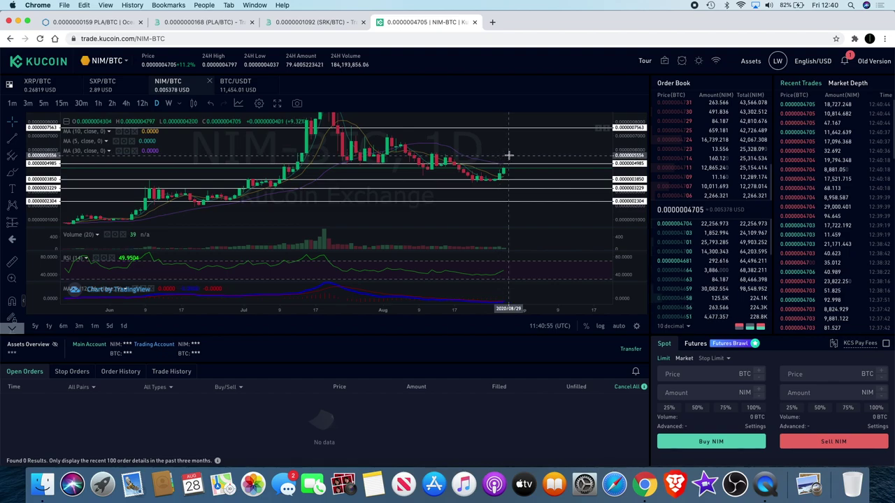
Compare the latest NIM/BTC daily candles with the 0.0000004985 level and the July and August price action
{"action": "scroll", "coordinate": [520, 182], "scroll_direction": "up", "scroll_amount": 5}
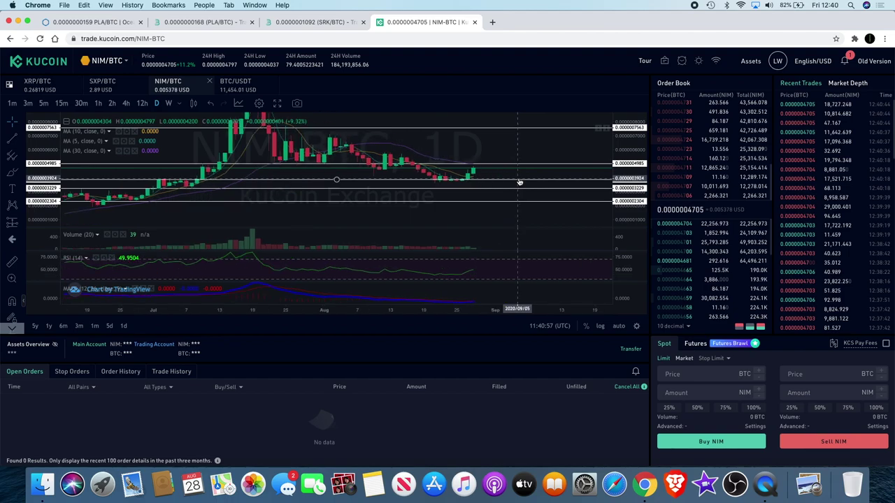
{"action": "scroll", "coordinate": [519, 182], "scroll_direction": "down", "scroll_amount": 3}
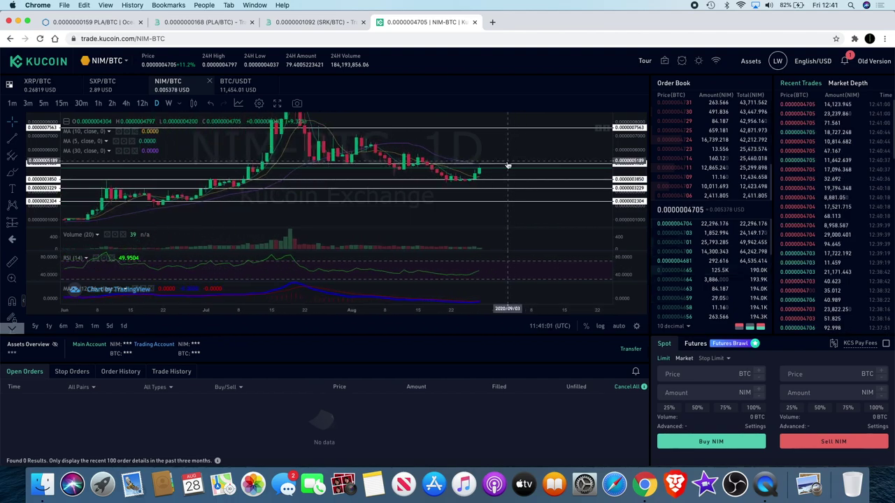
{"action": "scroll", "coordinate": [508, 166], "scroll_direction": "down", "scroll_amount": 4}
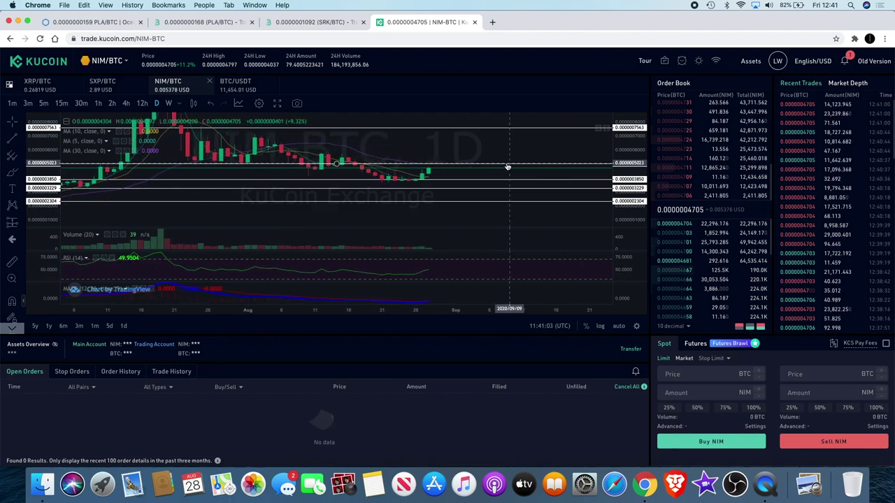
{"action": "scroll", "coordinate": [508, 167], "scroll_direction": "up", "scroll_amount": 3}
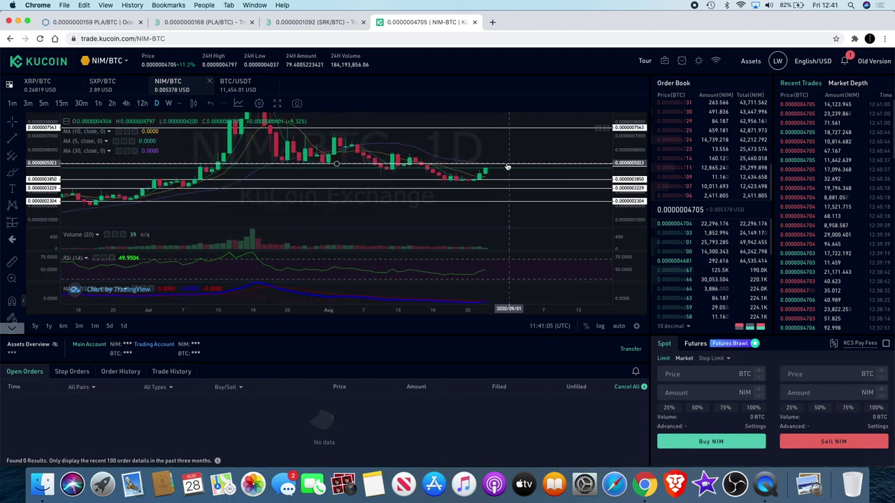